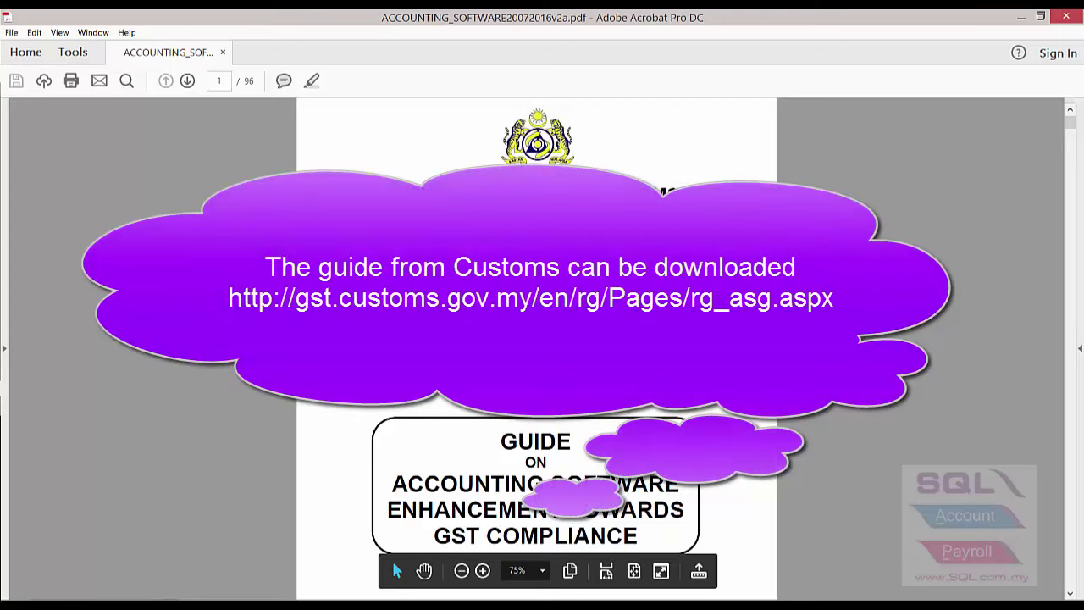
Step: Go to page 39 of the guide and scroll through the recommended GST purchase tax codes
scroll(391, 558, down, 2)
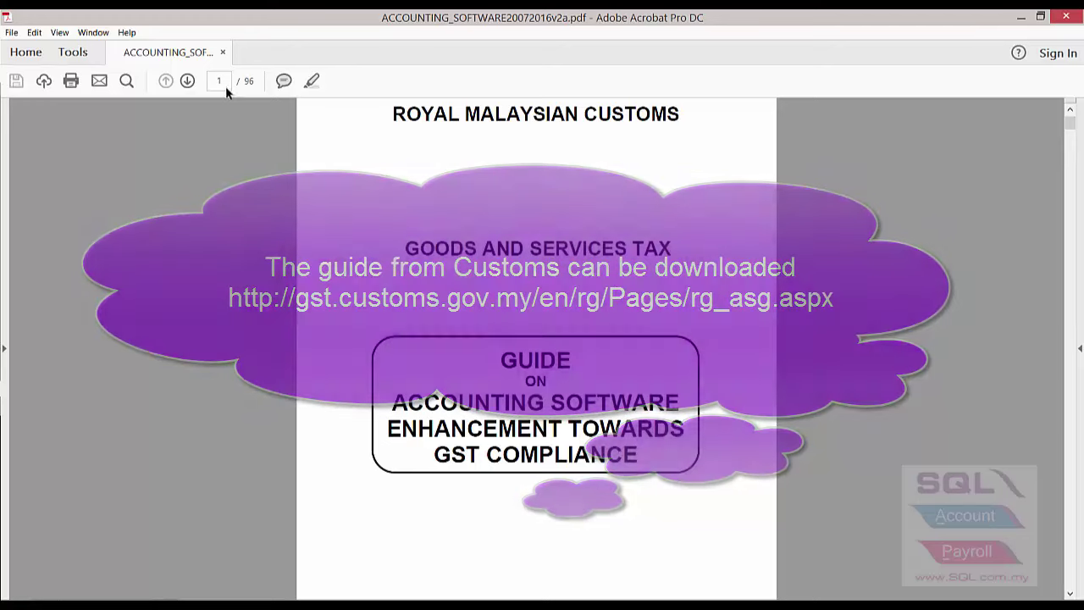
click(222, 81)
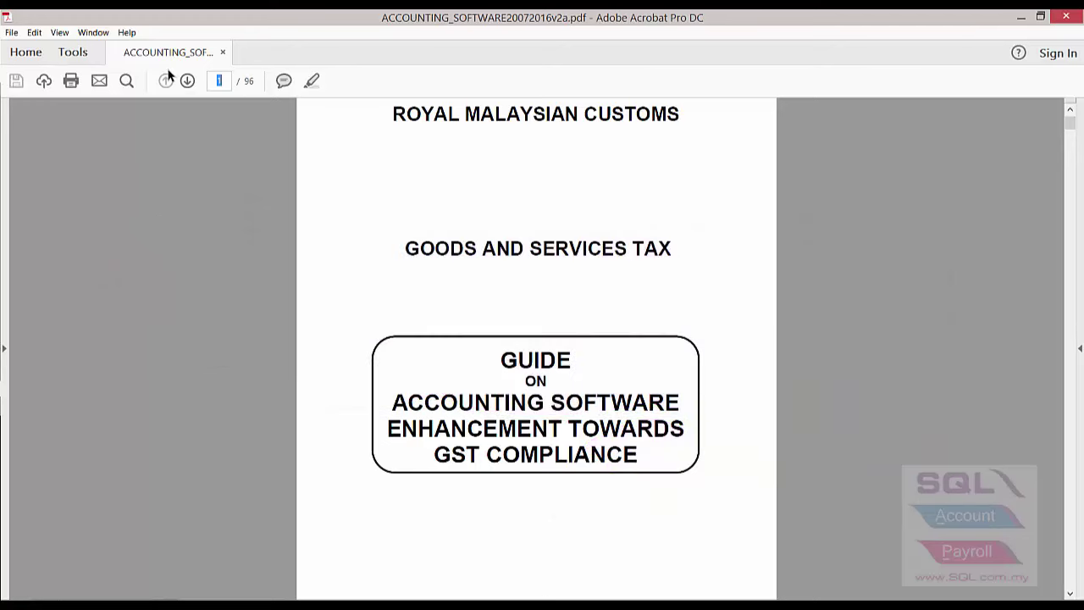
key(Return)
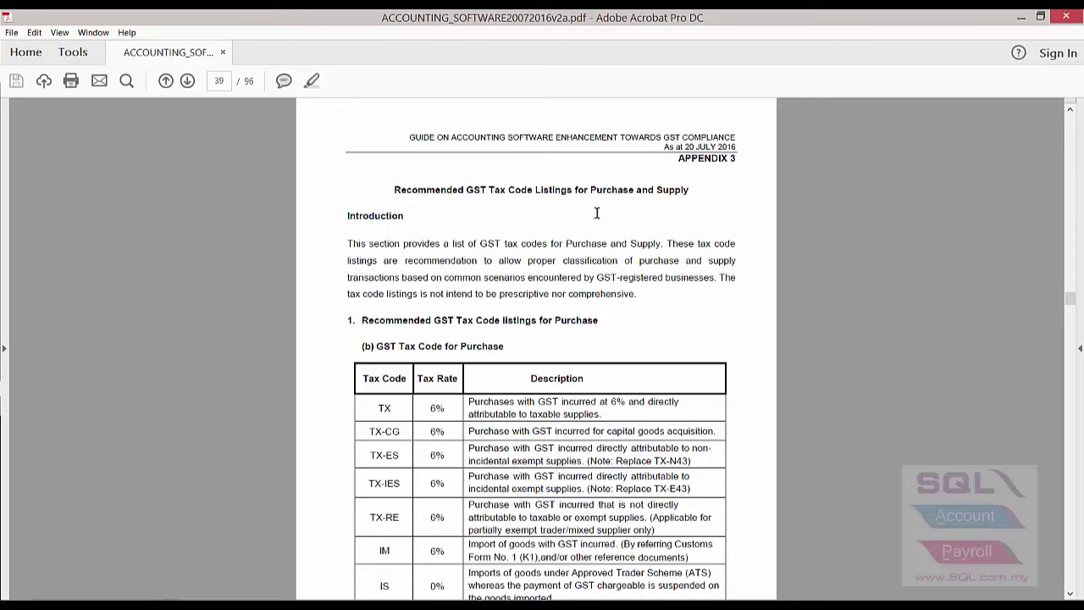
scroll(820, 308, up, 1)
scroll(821, 308, down, 3)
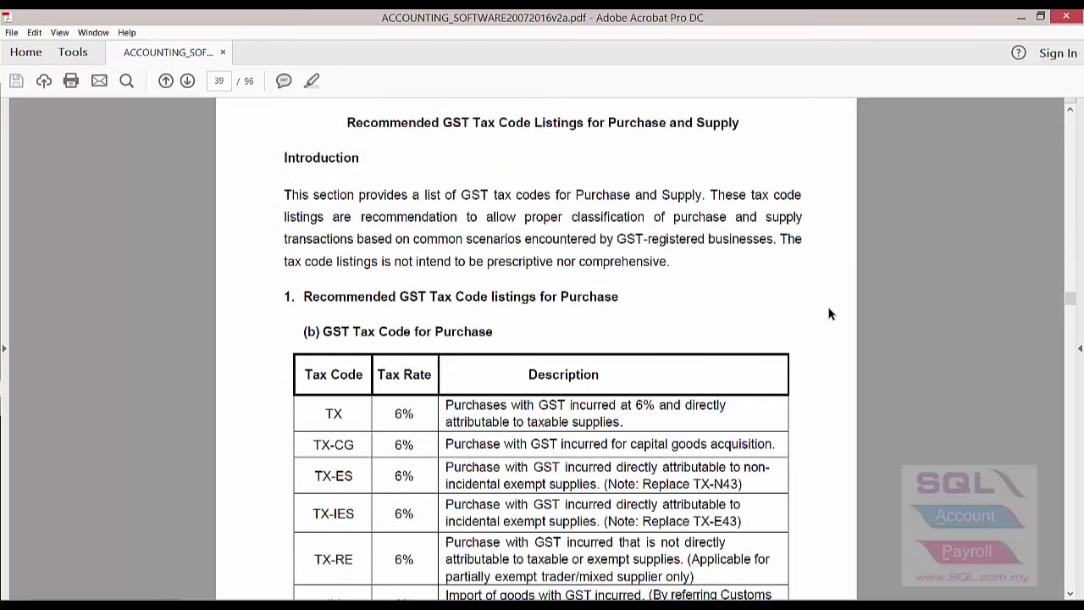
scroll(830, 313, down, 3)
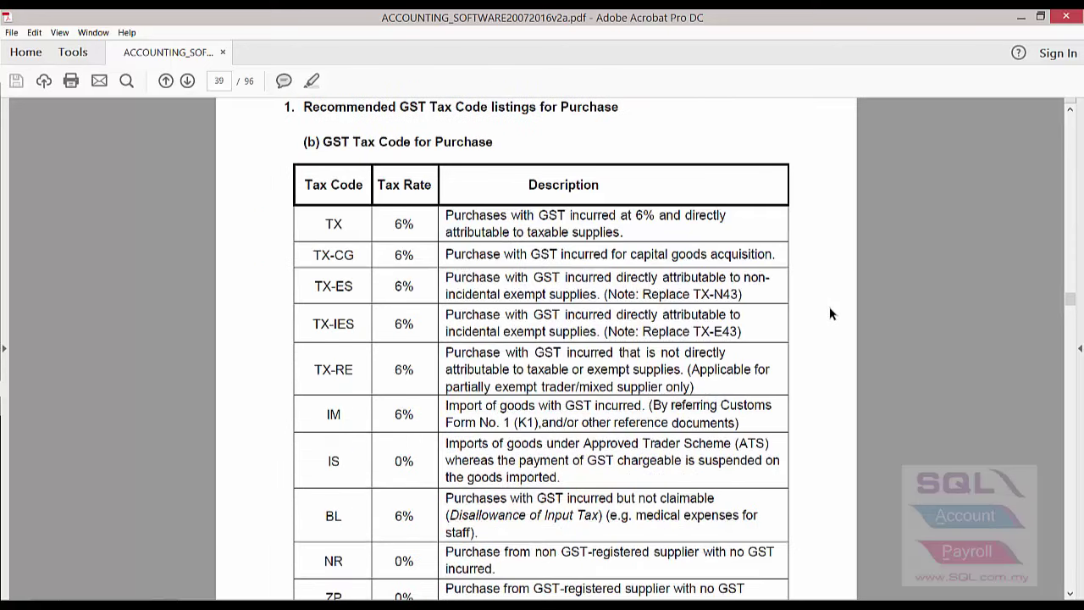
scroll(830, 313, down, 1)
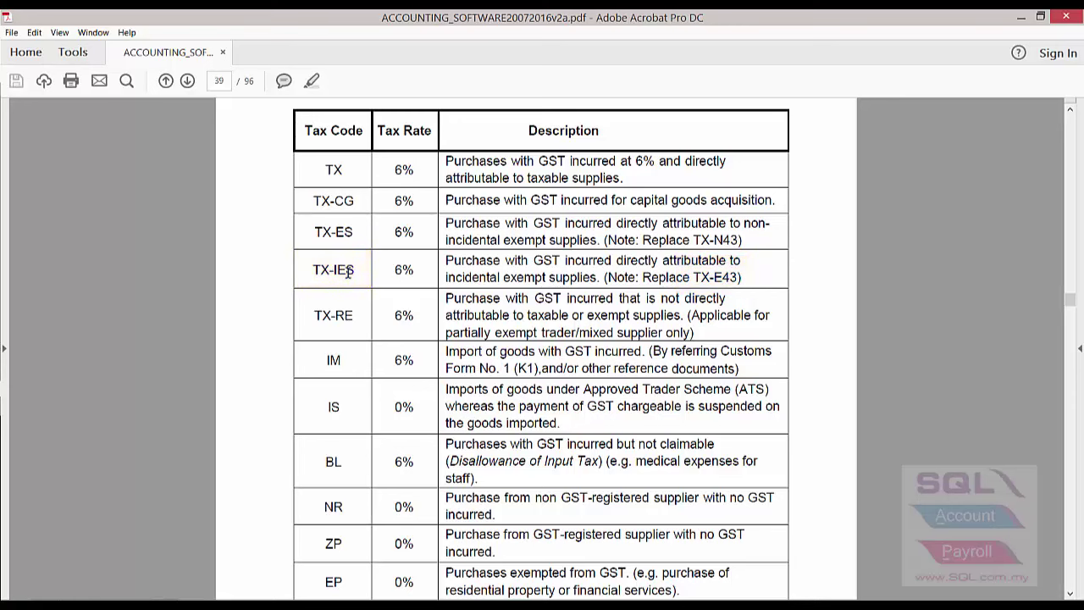
scroll(347, 271, down, 3)
scroll(347, 271, down, 6)
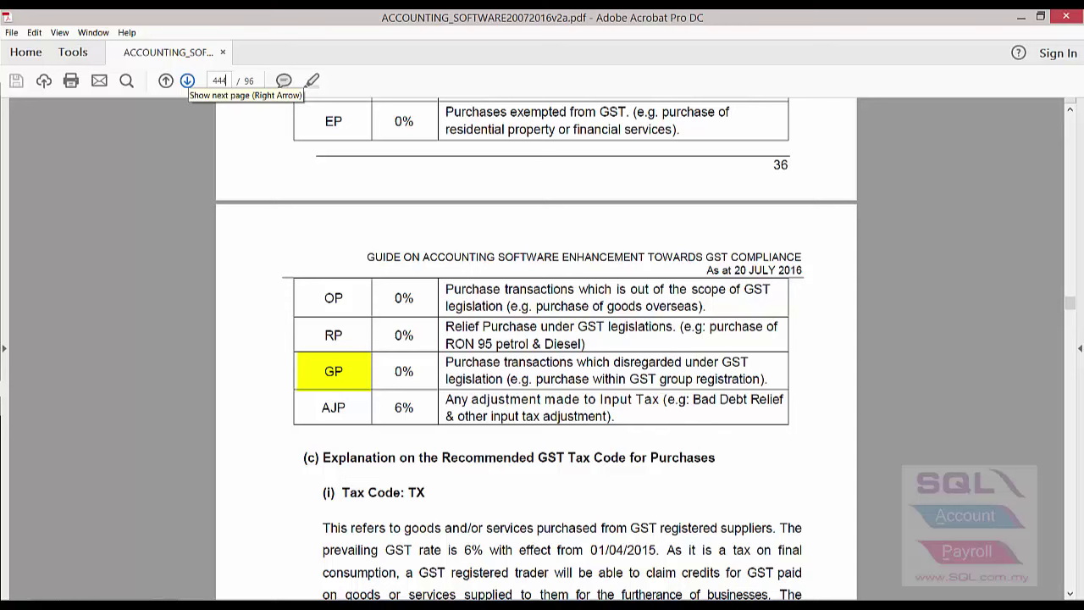
Step: Jump to page 44 and review the recommended GST supply tax code table
key(Return)
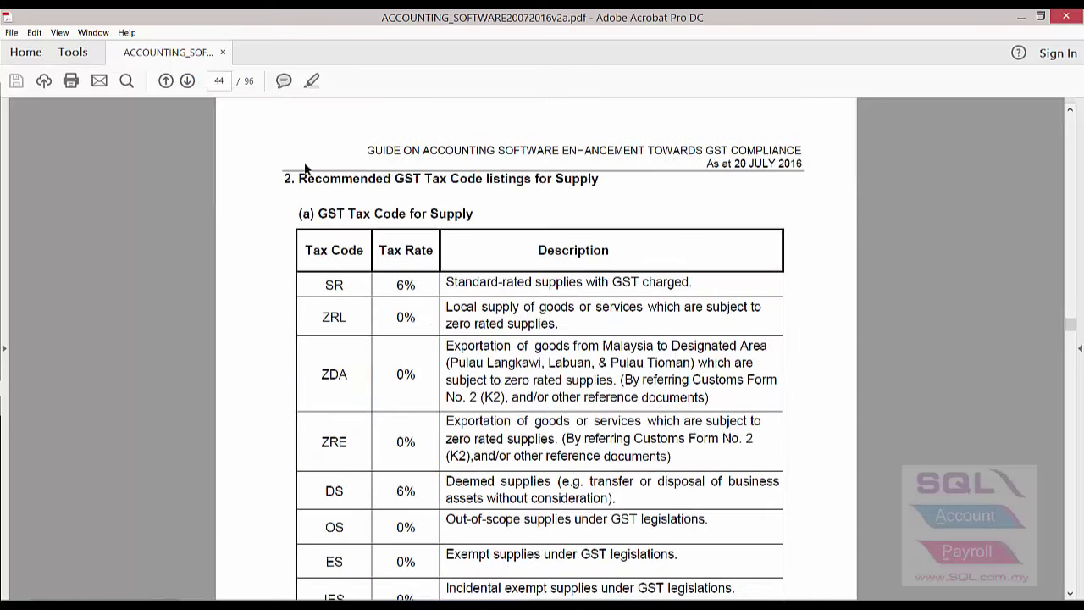
scroll(433, 338, down, 2)
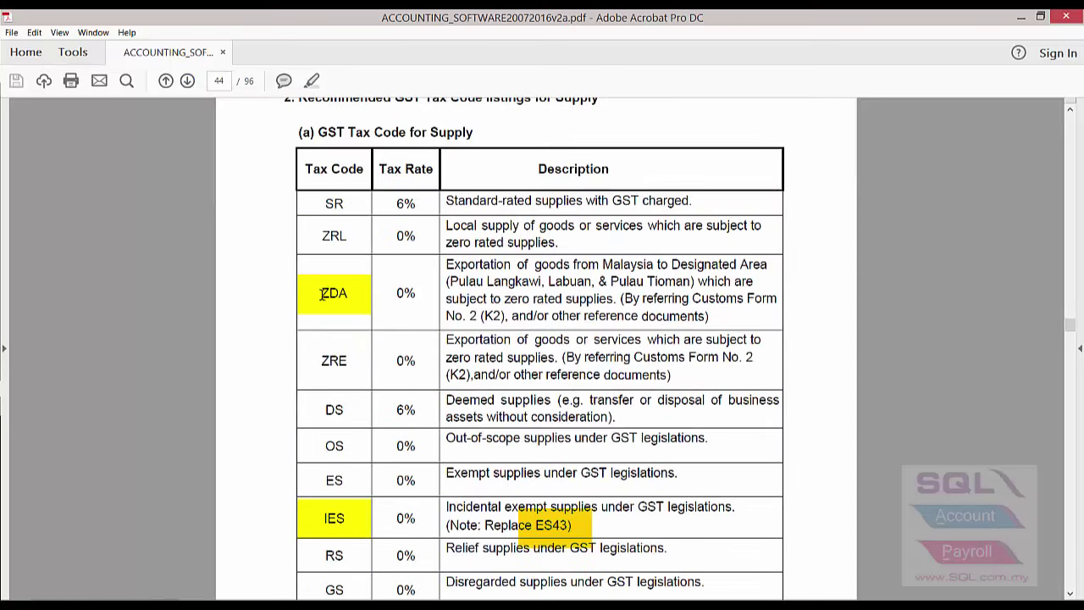
scroll(357, 295, down, 2)
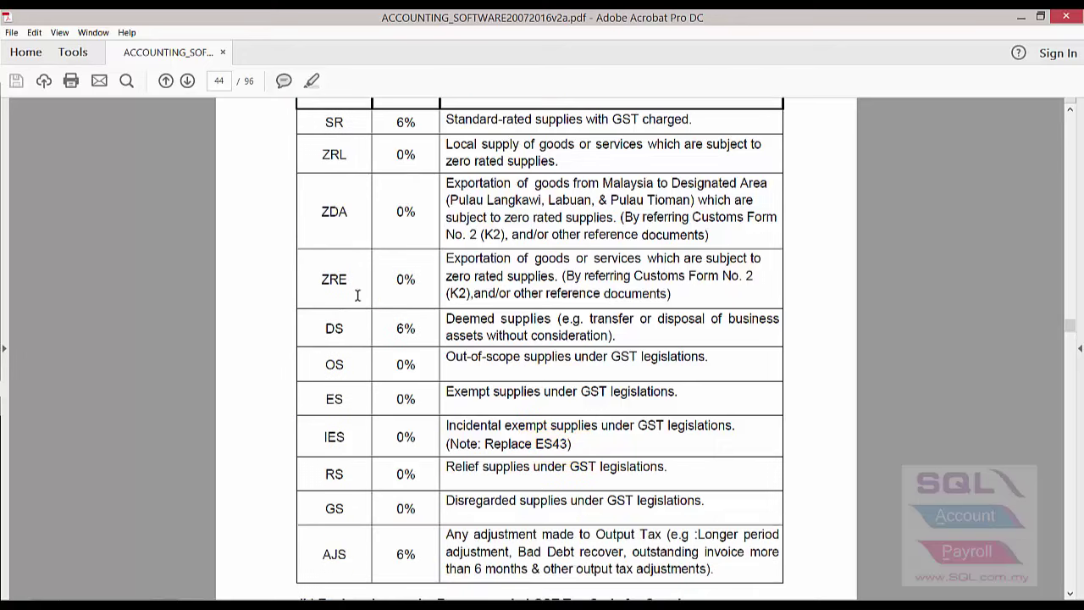
scroll(358, 295, down, 1)
scroll(479, 419, up, 4)
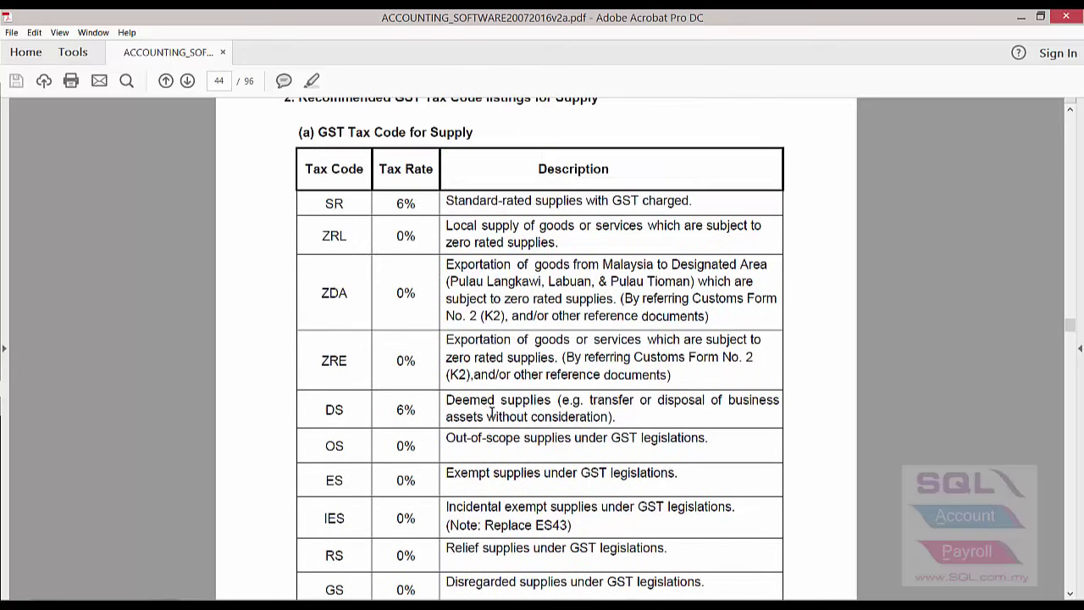
scroll(459, 409, up, 4)
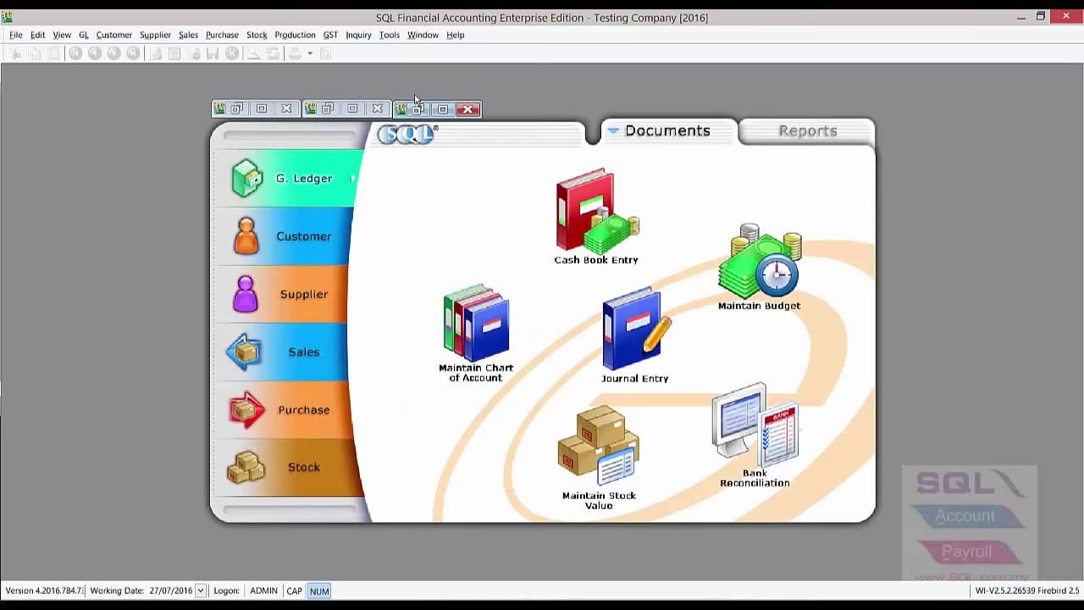
click(456, 35)
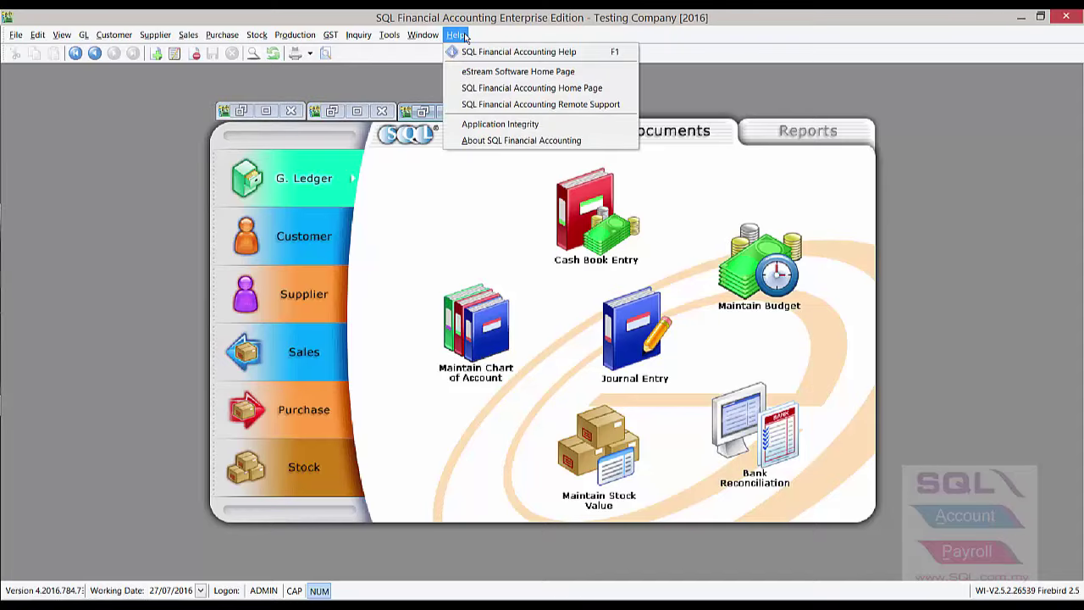
click(483, 140)
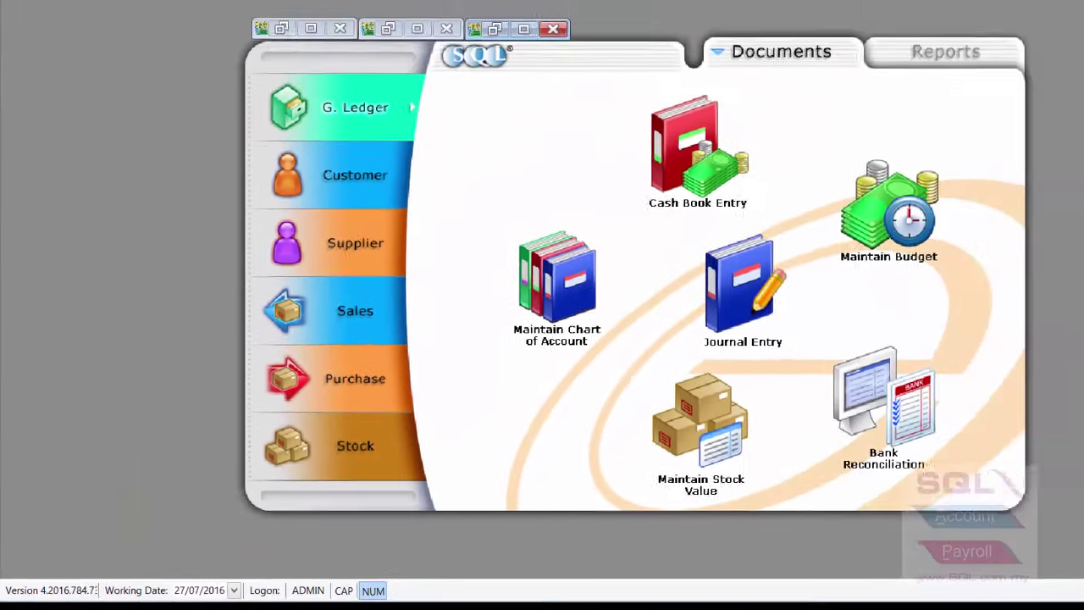
Step: Open GST Maintain Tax, bring the Tax list fully into view, and select IM-0
click(330, 34)
click(364, 122)
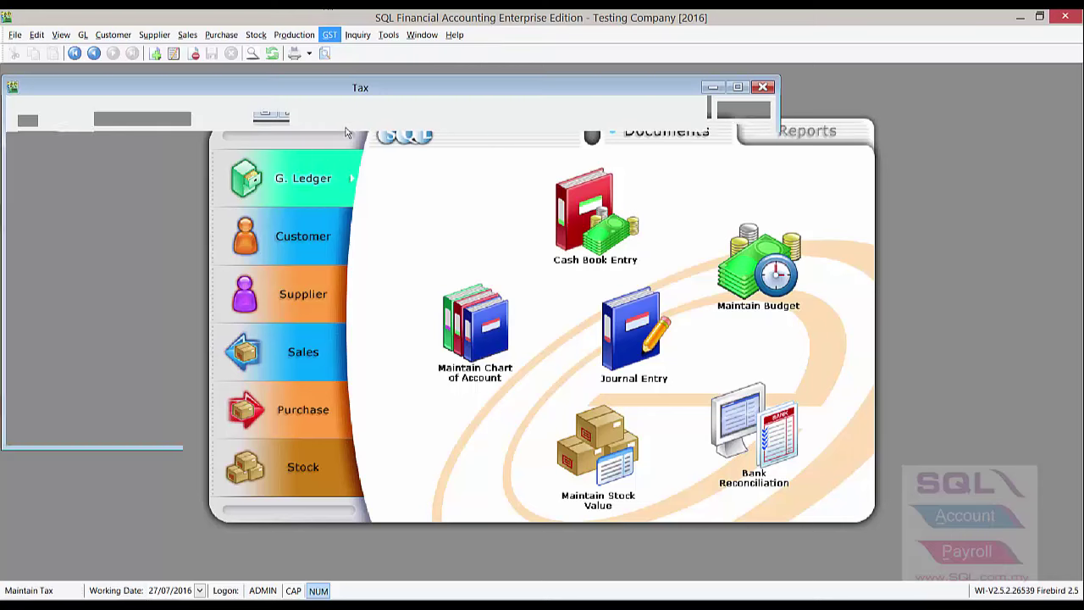
drag(423, 90, 565, 131)
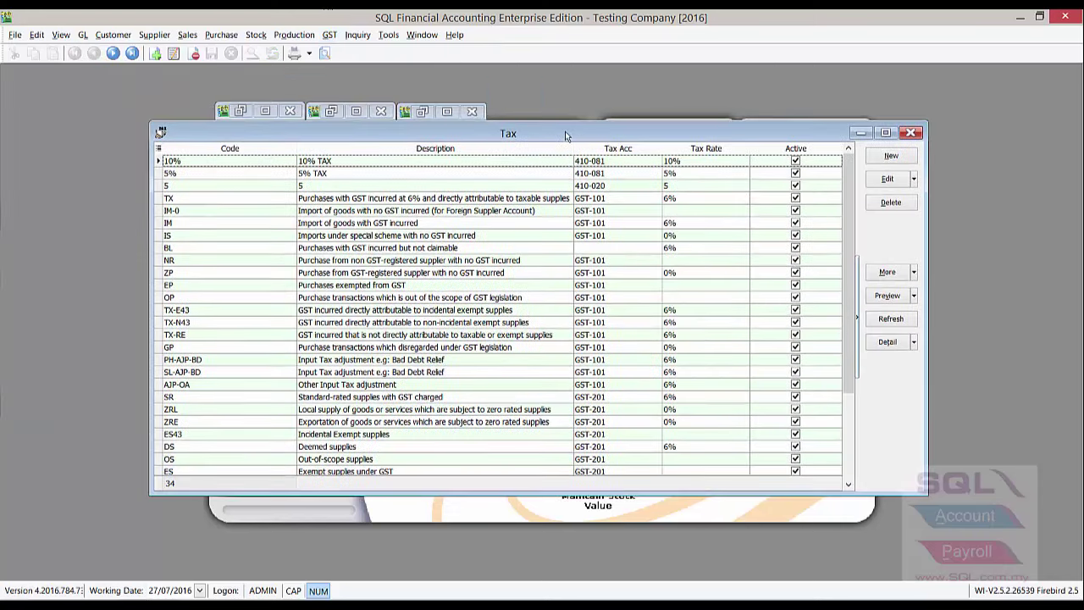
click(248, 211)
scroll(211, 421, down, 3)
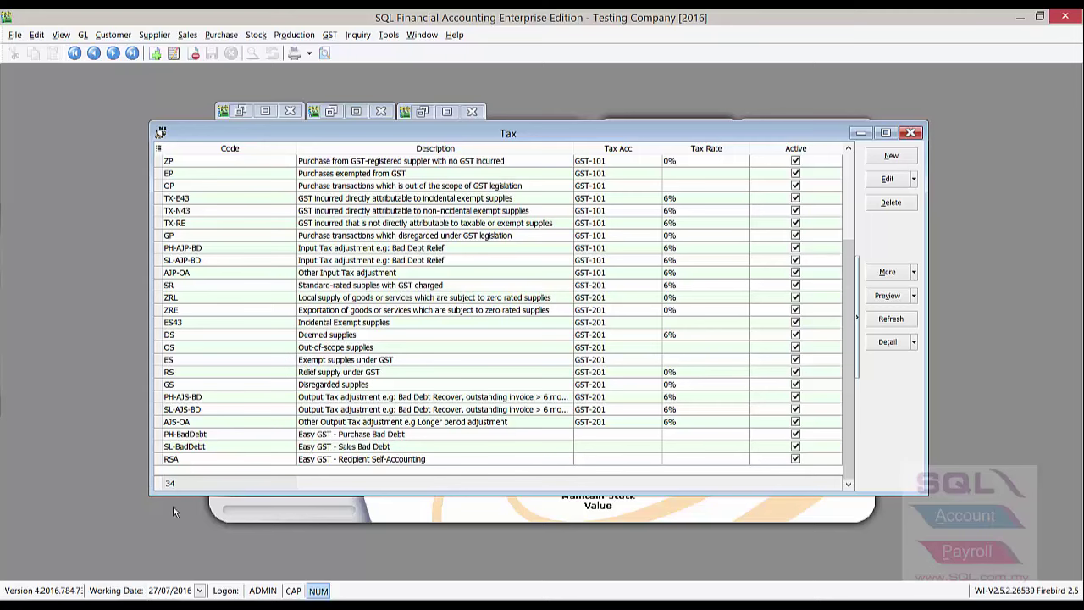
scroll(215, 396, up, 3)
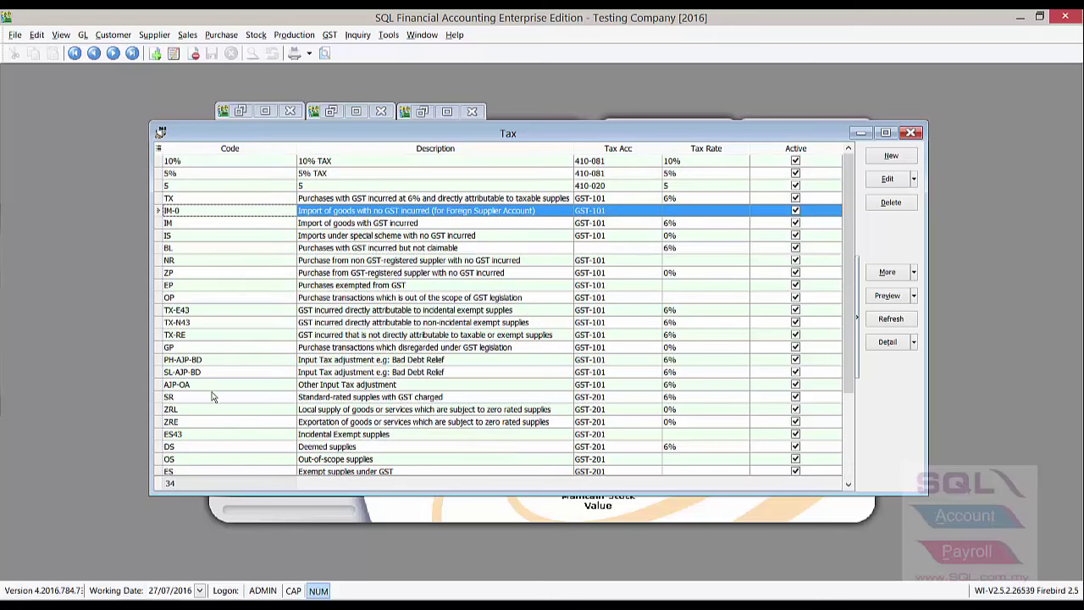
Step: Compare the TX-E43, TX-N43 and TX-RE tax code records
click(245, 314)
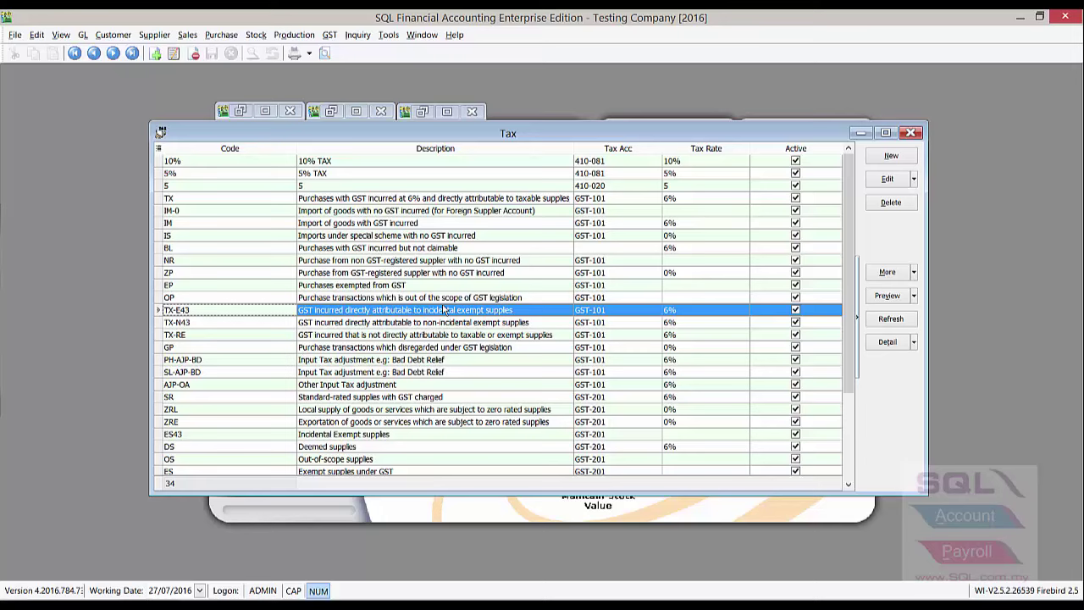
click(194, 321)
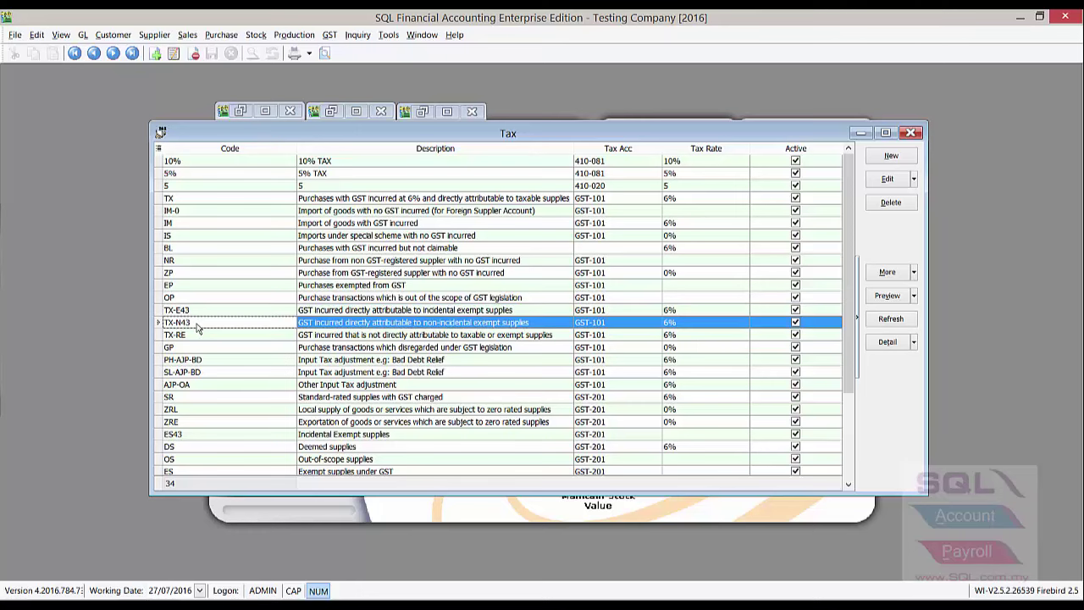
click(198, 311)
click(199, 334)
click(204, 311)
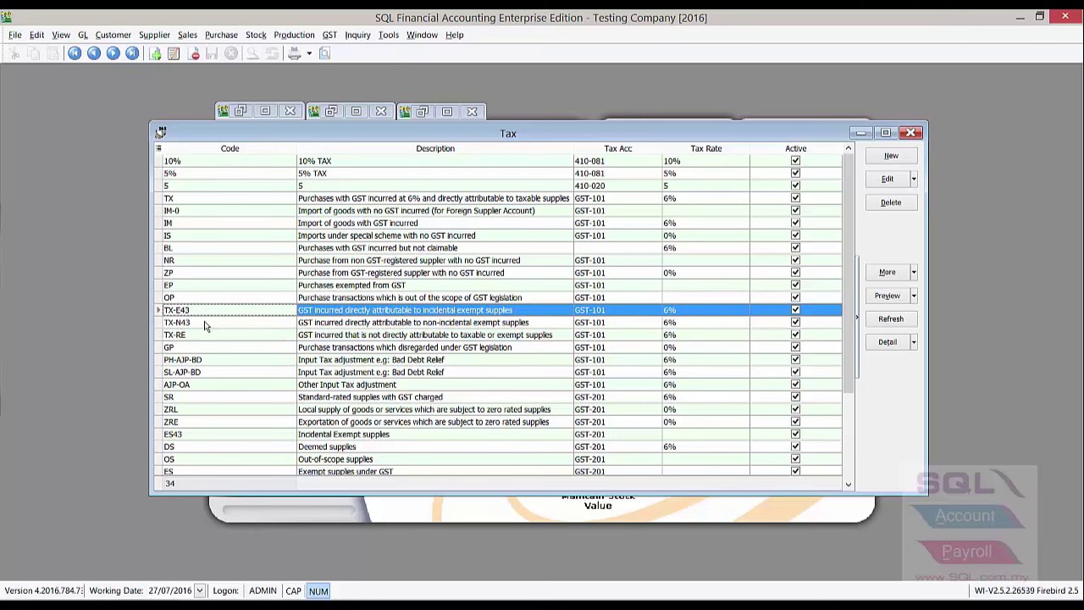
click(216, 325)
scroll(385, 385, down, 3)
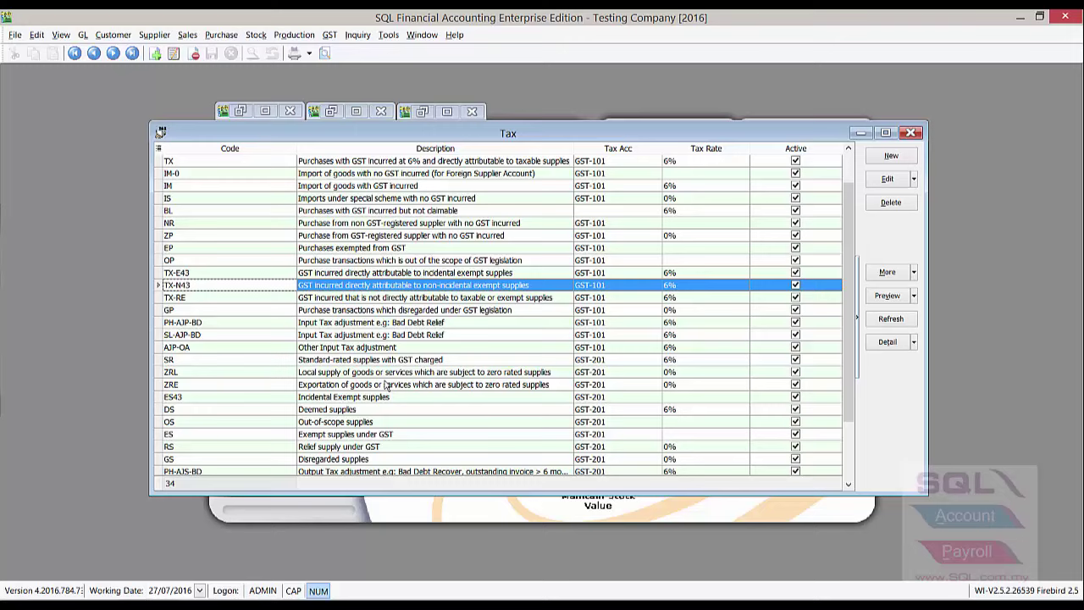
Step: Create tax code TX-CG by pasting TX (6%, GST-101), save it, and close the list
click(900, 158)
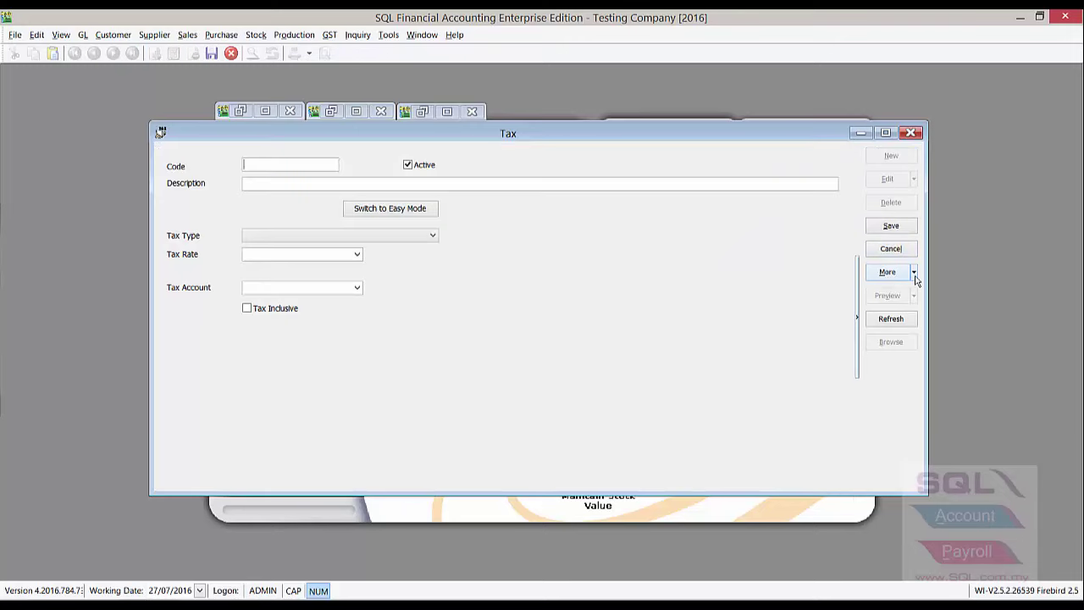
click(914, 272)
click(903, 305)
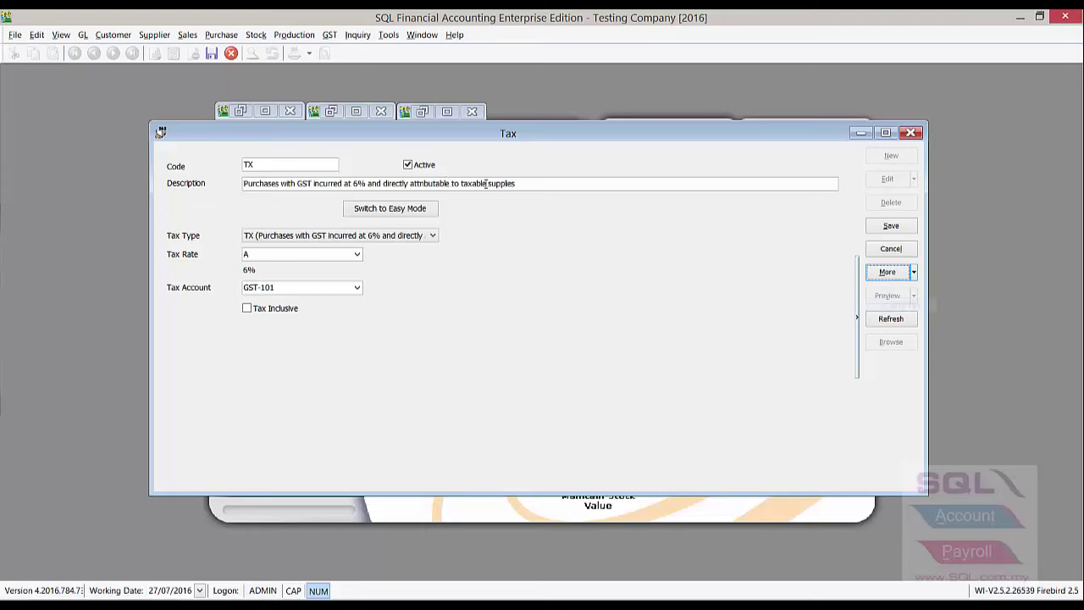
click(320, 161)
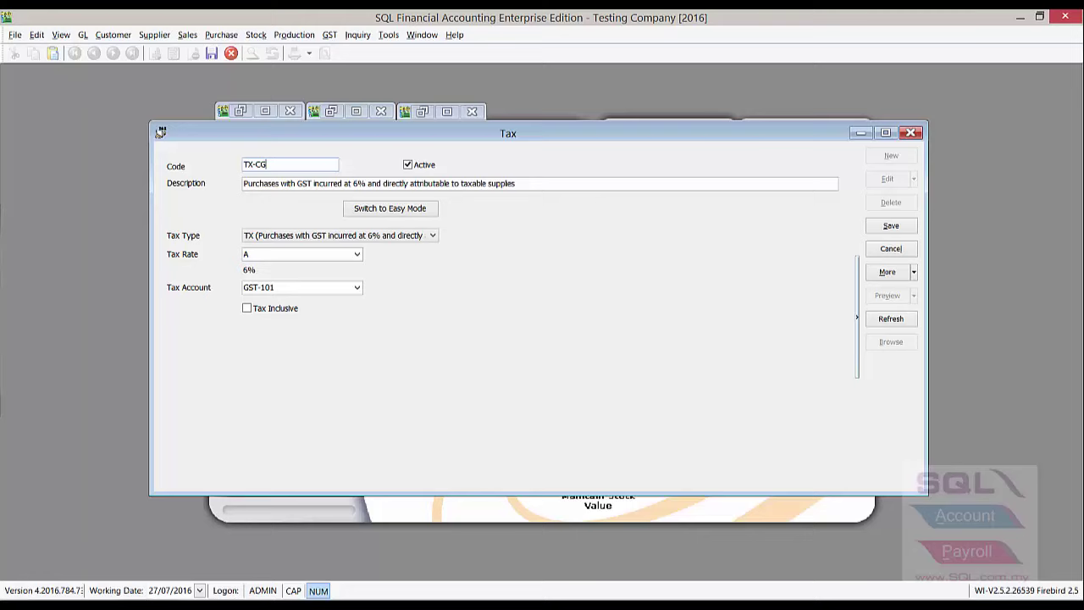
click(892, 227)
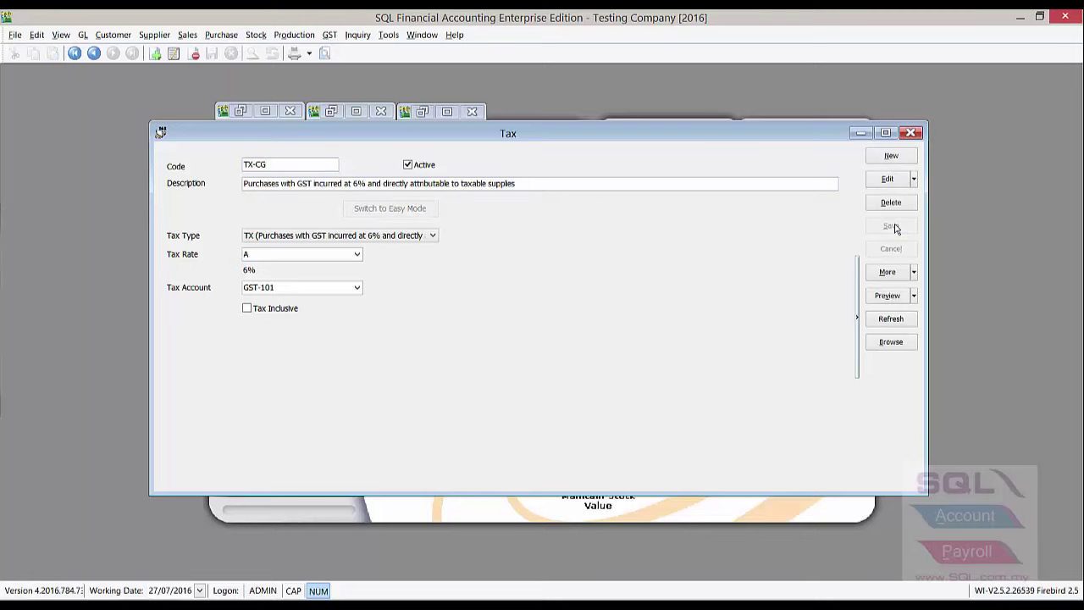
click(920, 133)
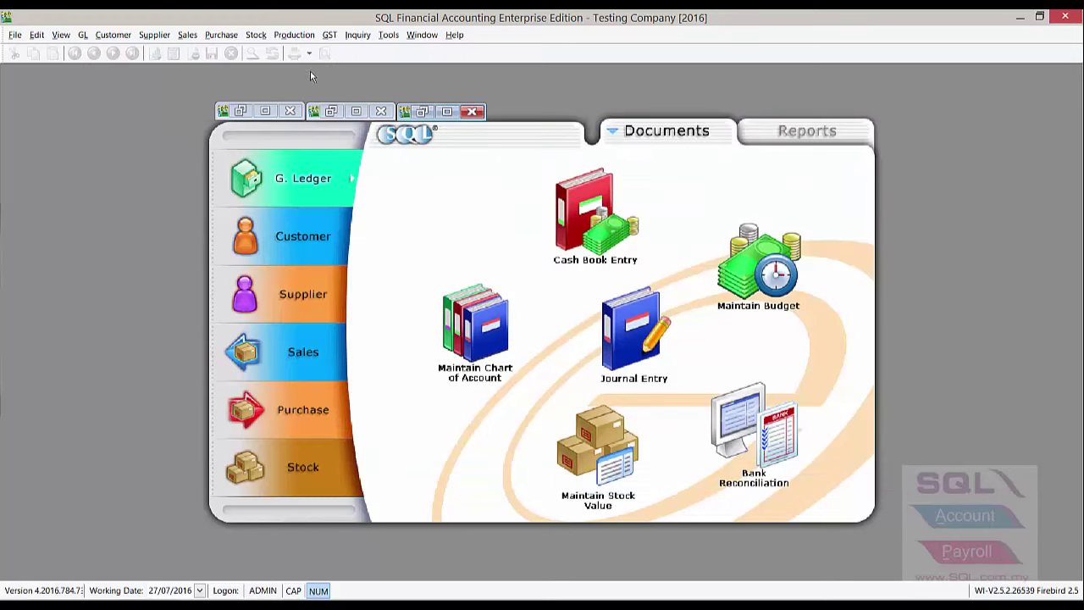
Step: Restore the invoice windows and inspect the ES43 tax code on the sales invoice line
click(240, 111)
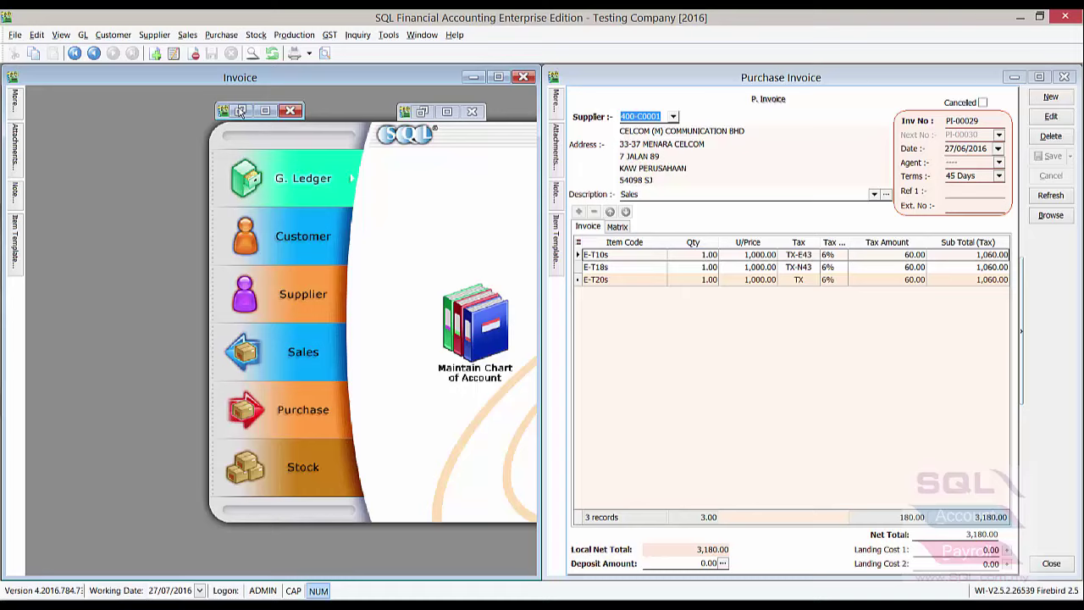
click(241, 111)
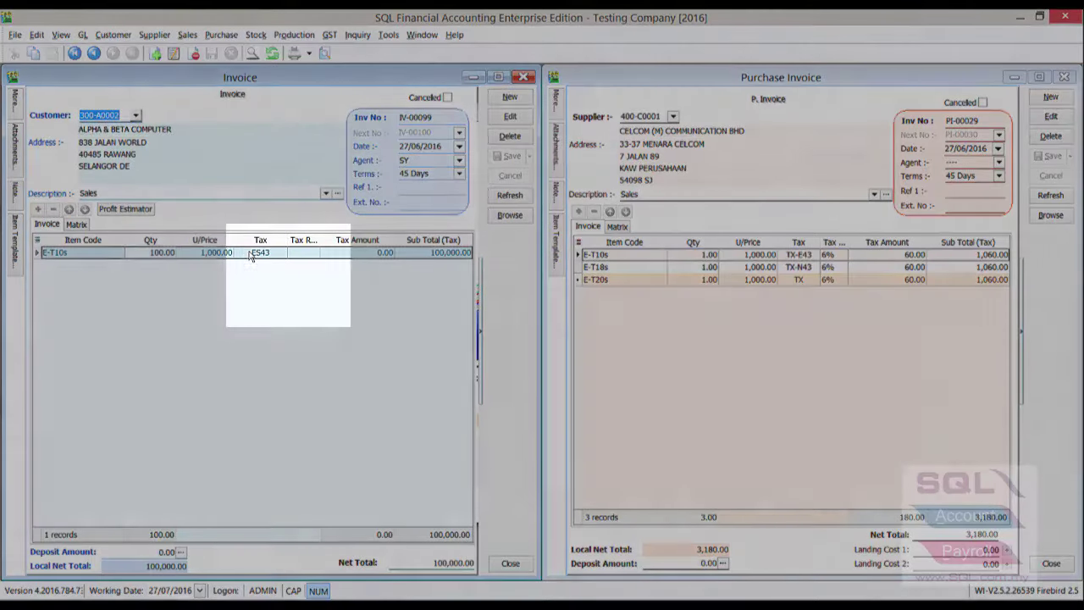
click(252, 252)
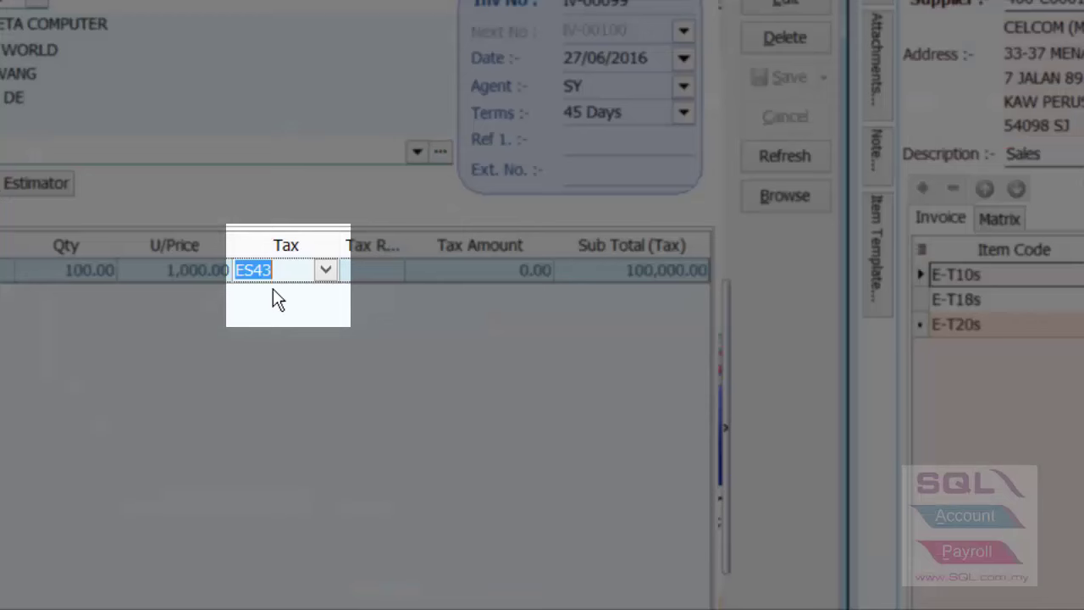
click(290, 271)
click(230, 269)
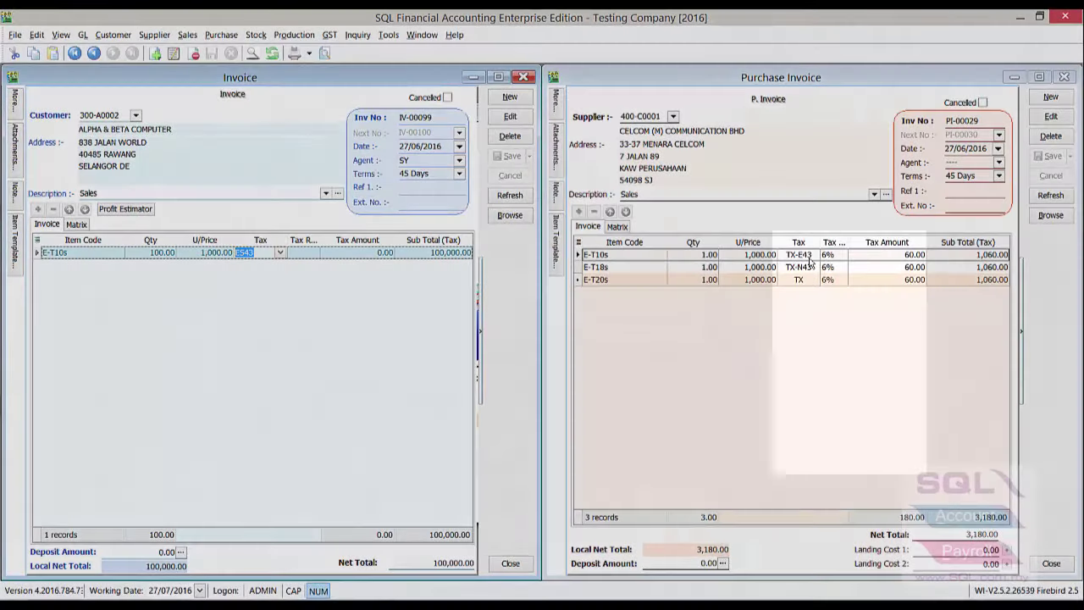
Step: Change the purchase invoice's E-T20s line tax code to TX-CG and close the Purchase Invoice
click(805, 256)
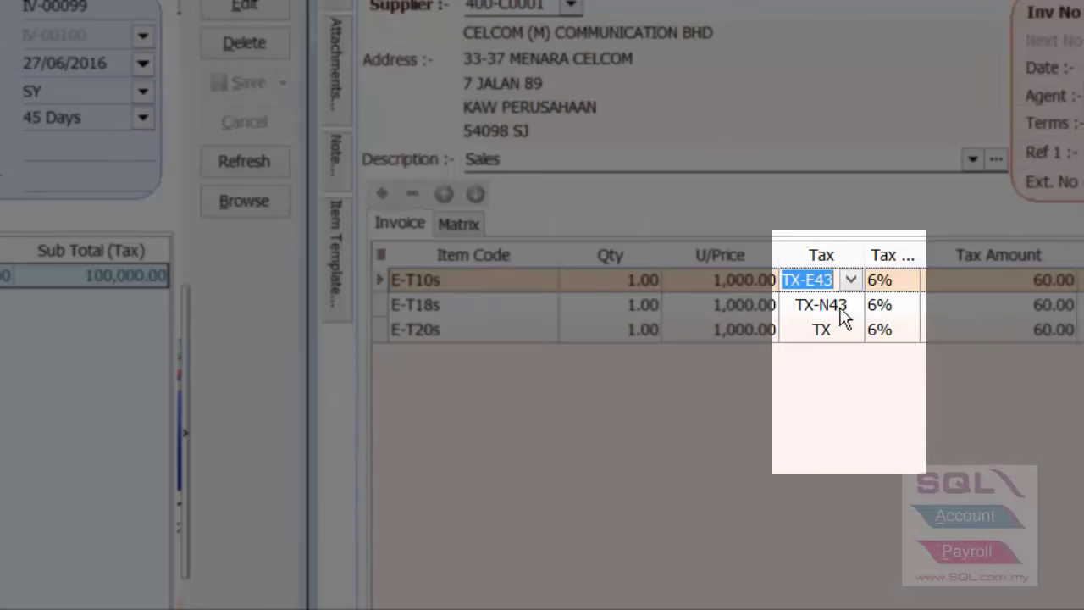
click(841, 310)
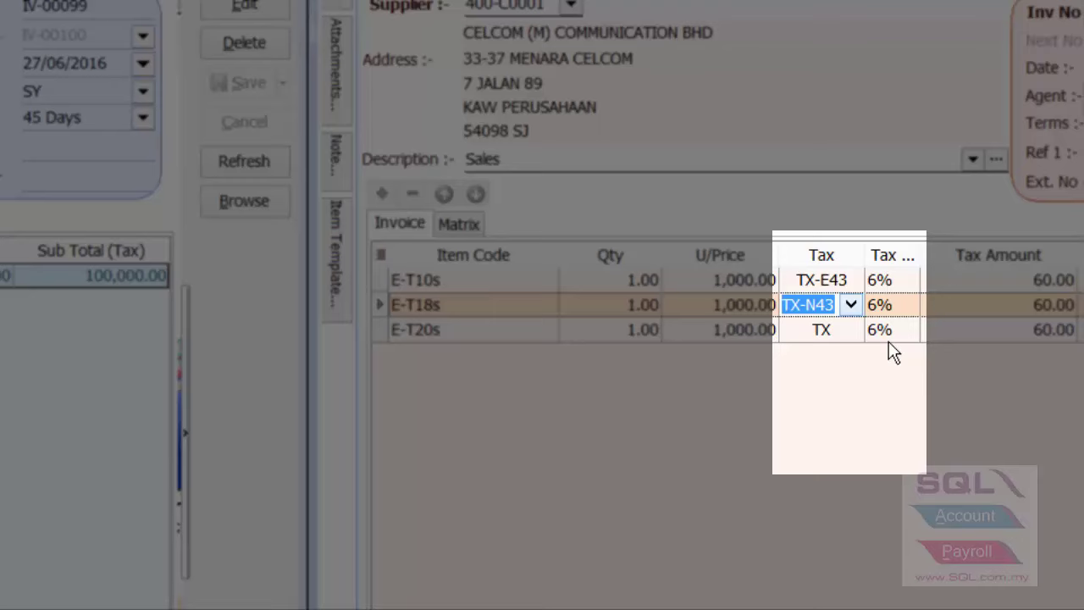
click(849, 331)
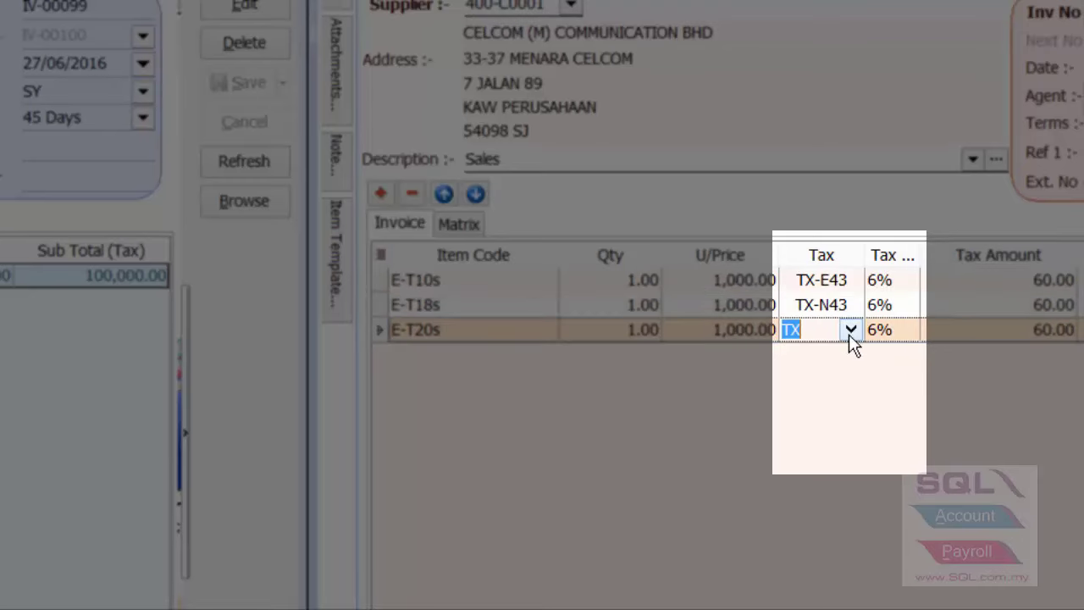
click(849, 331)
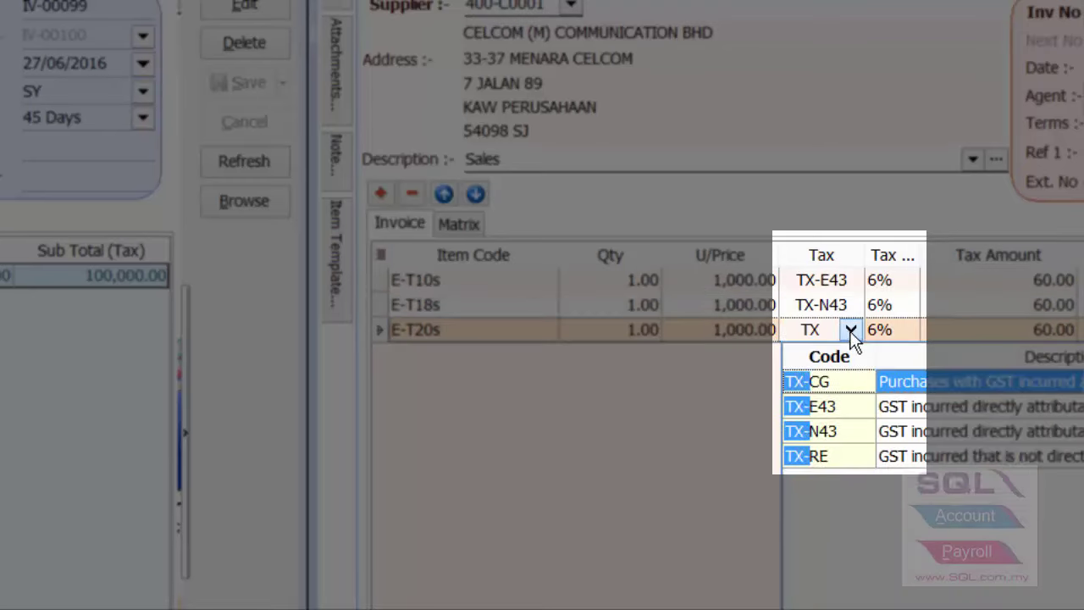
click(872, 384)
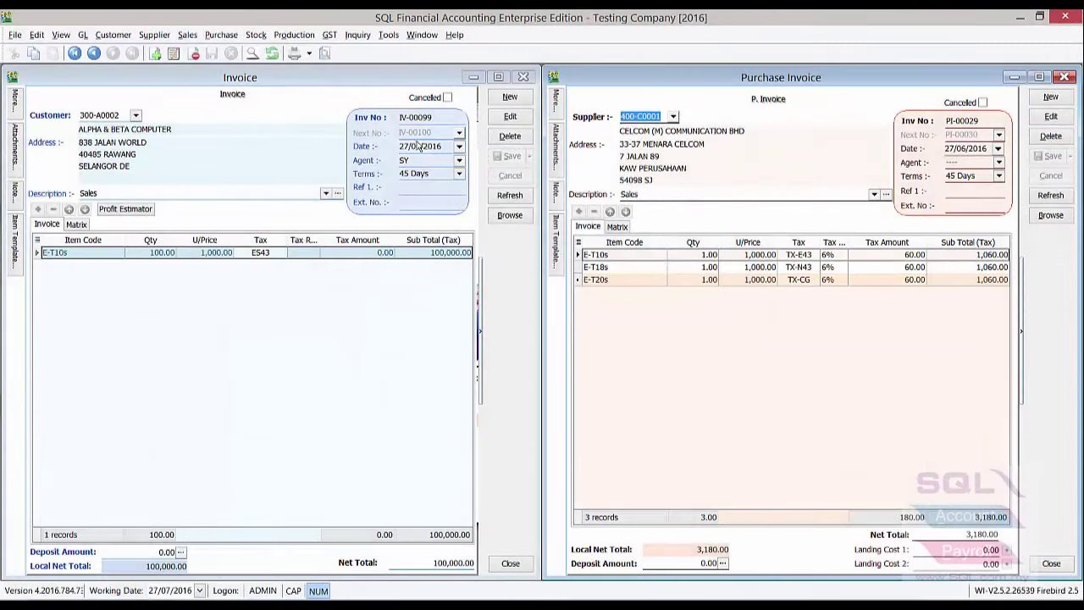
click(1065, 77)
Step: Close the sales invoice and process the 01/04/2016–30/06/2016 GST return, claiming 180.00
click(523, 77)
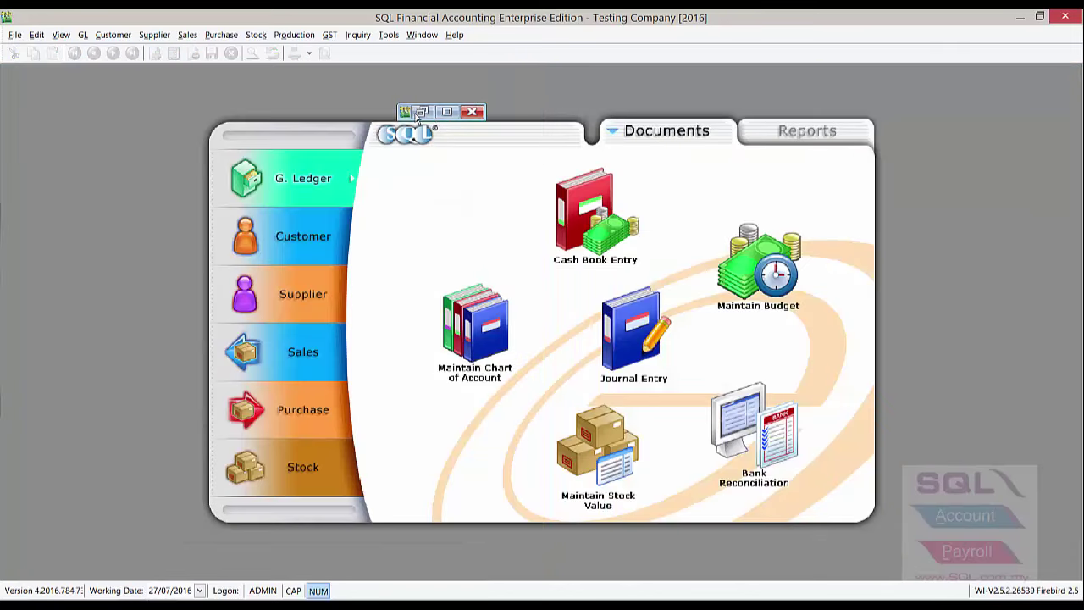
click(421, 112)
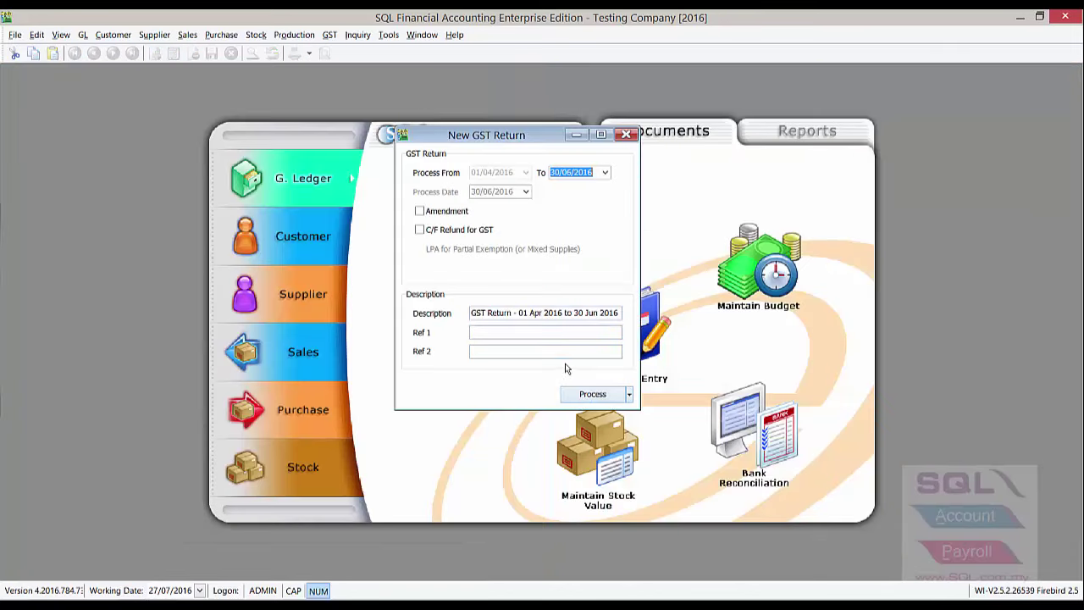
click(593, 396)
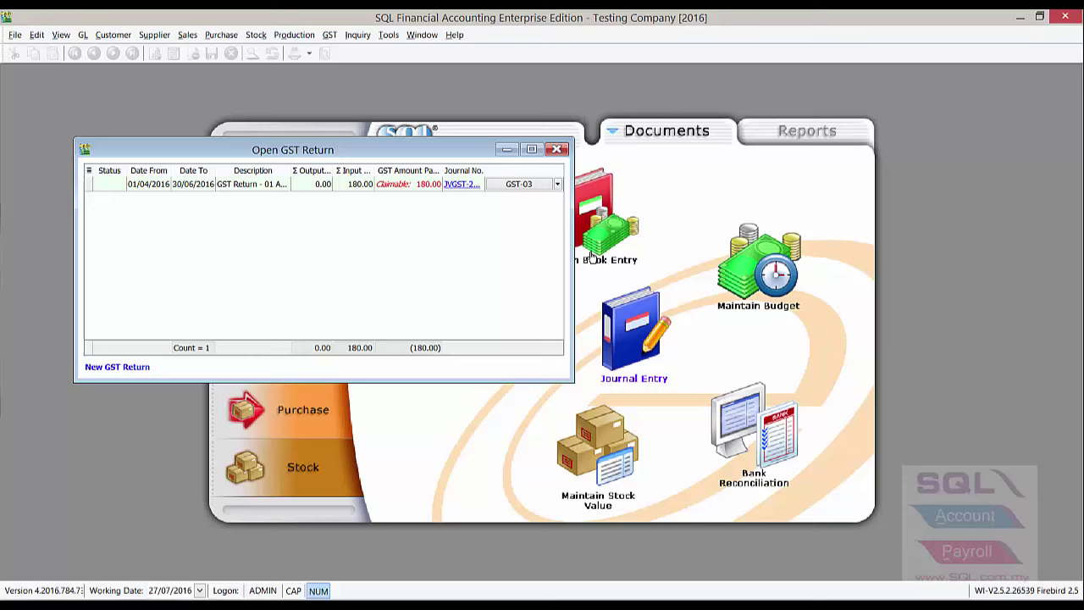
drag(463, 154, 643, 154)
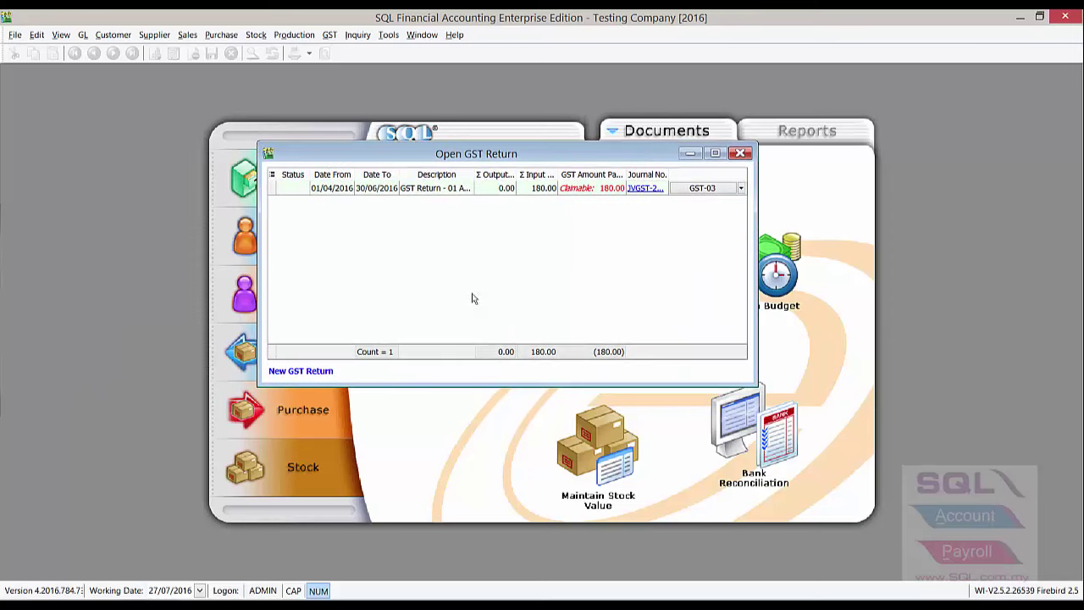
click(15, 38)
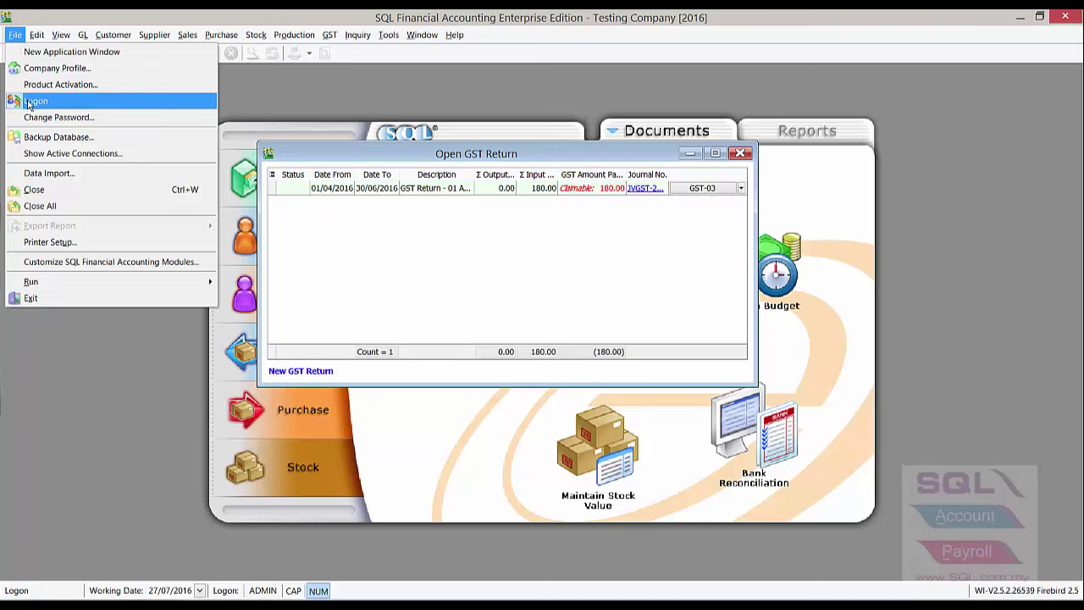
Step: Log back on to Testing Company and confirm the database upgrade to version 139.2
click(81, 103)
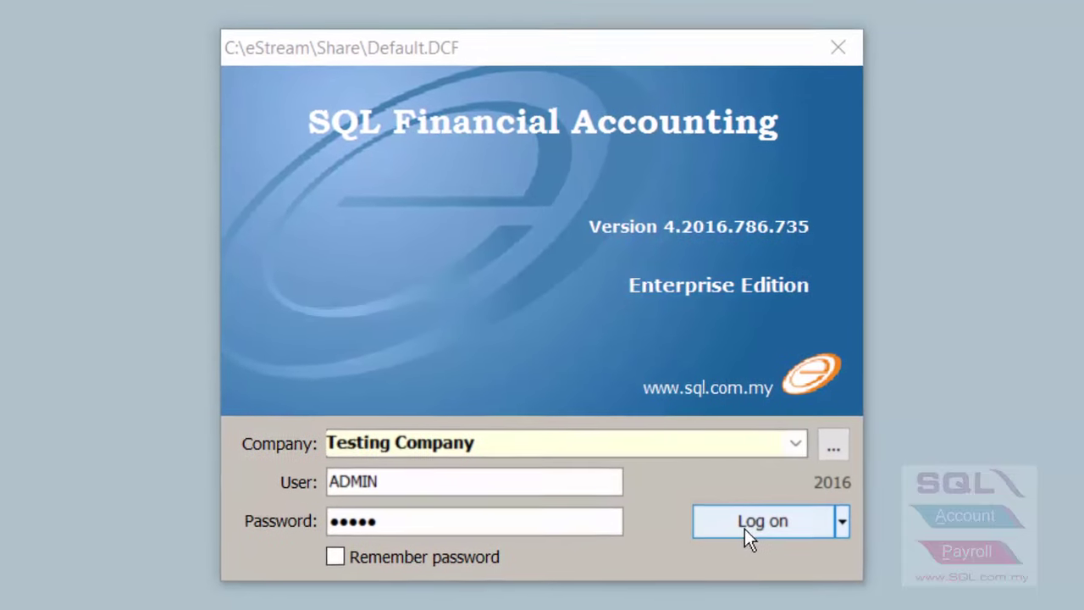
click(747, 530)
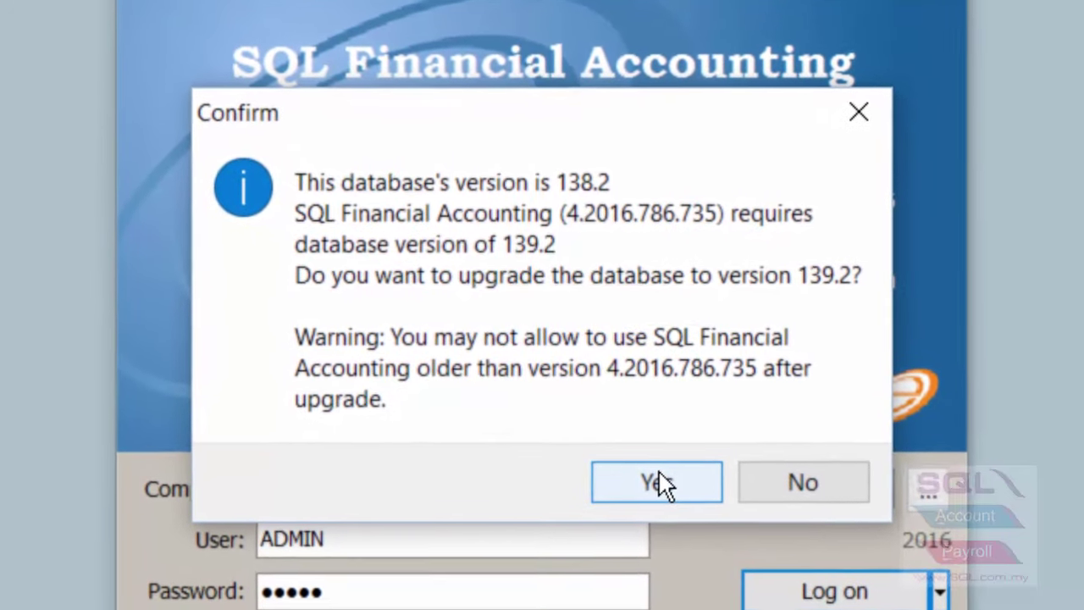
click(661, 484)
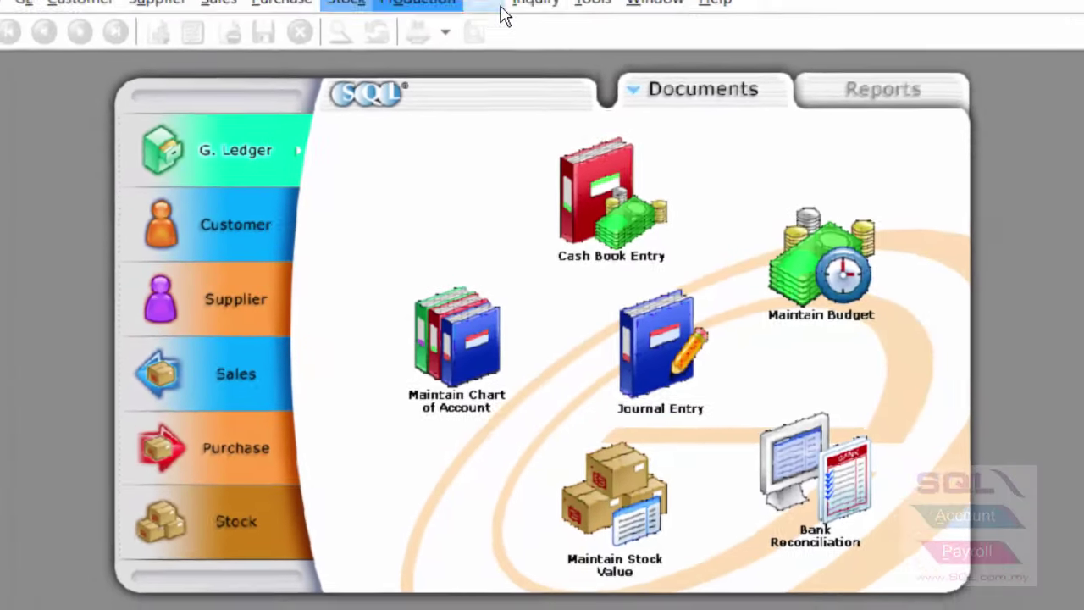
Step: Open Maintain Tax maximized, then collapse and re-expand the GST Purchase, Supplies, Non GST and Others groups
click(485, 2)
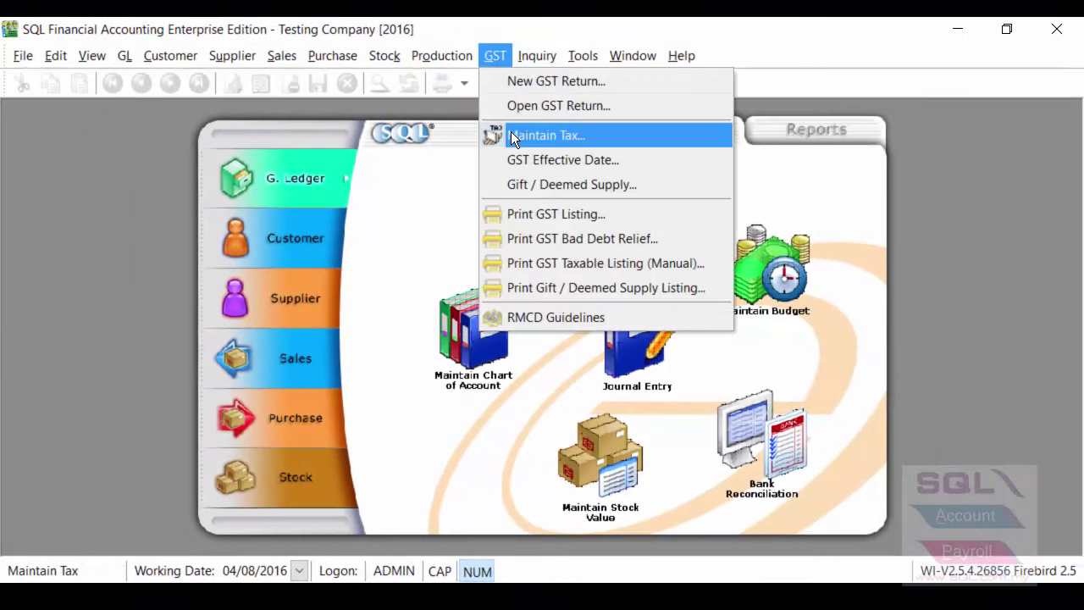
click(597, 134)
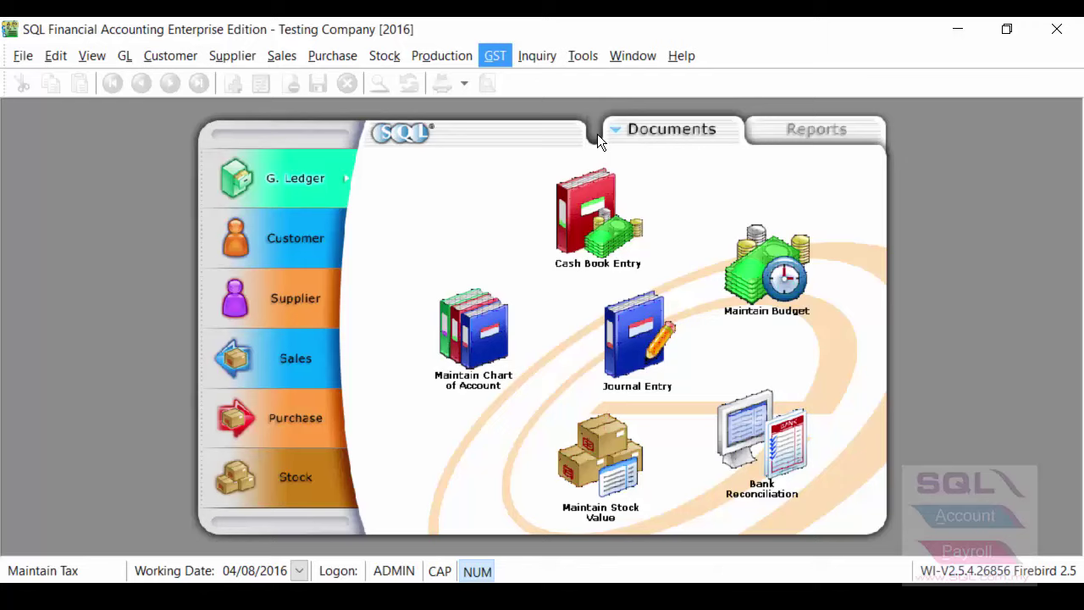
double_click(410, 137)
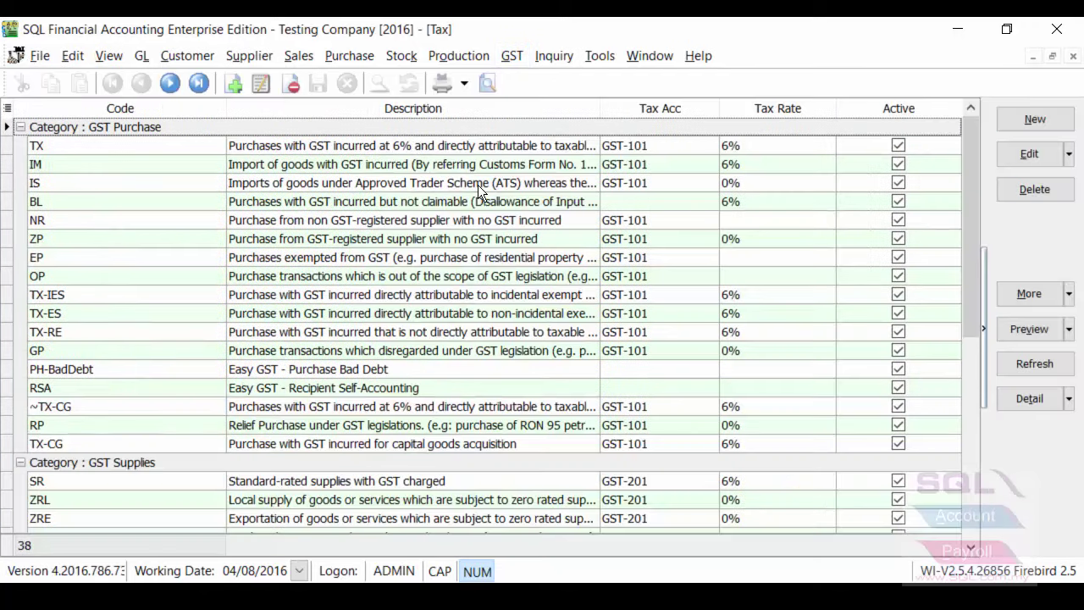
click(20, 127)
click(20, 145)
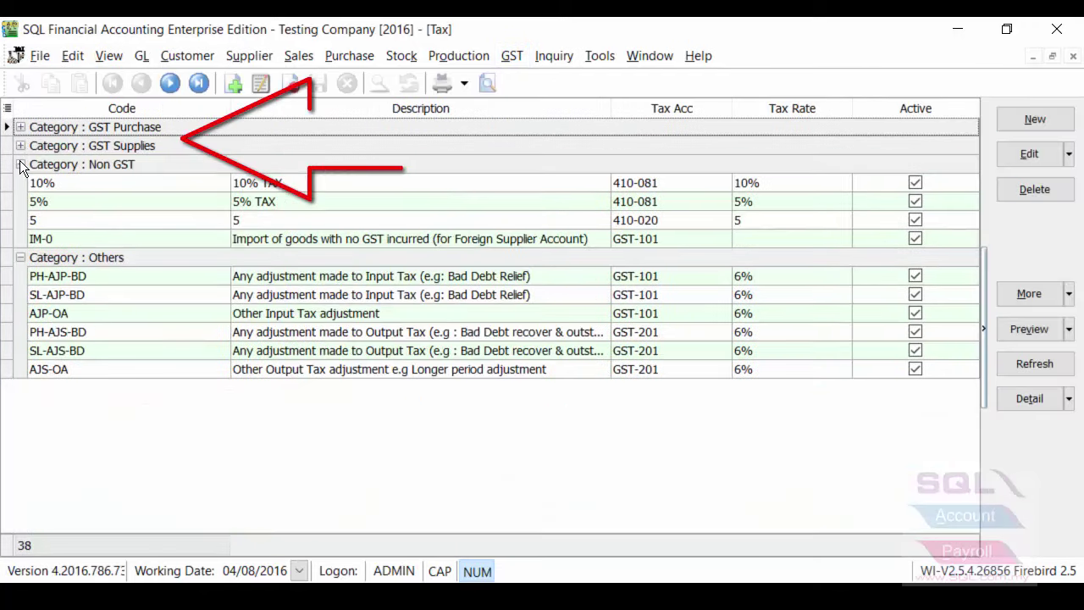
click(20, 165)
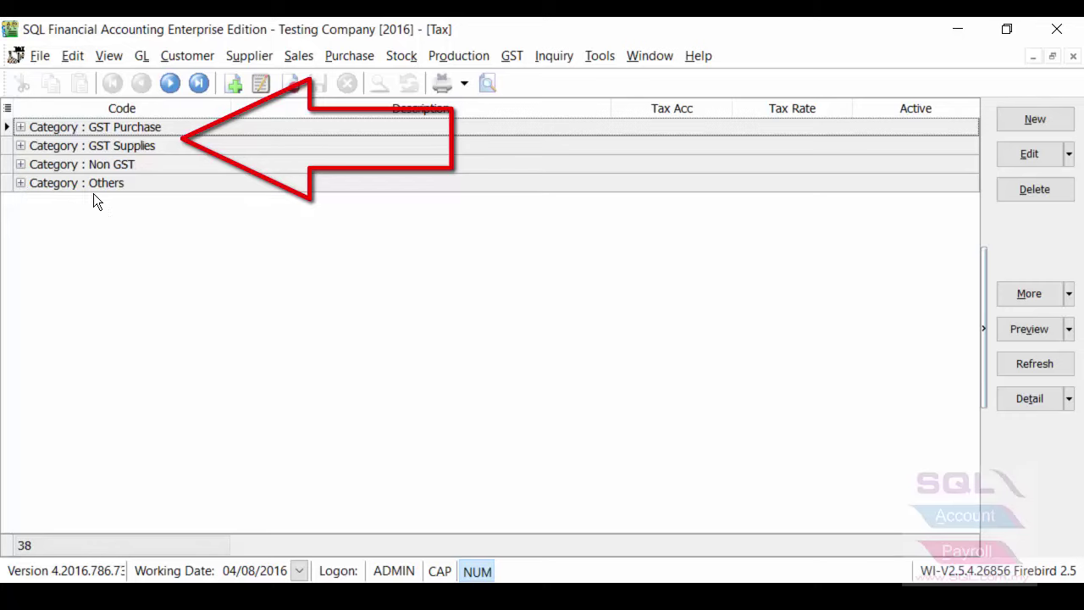
click(20, 184)
click(20, 165)
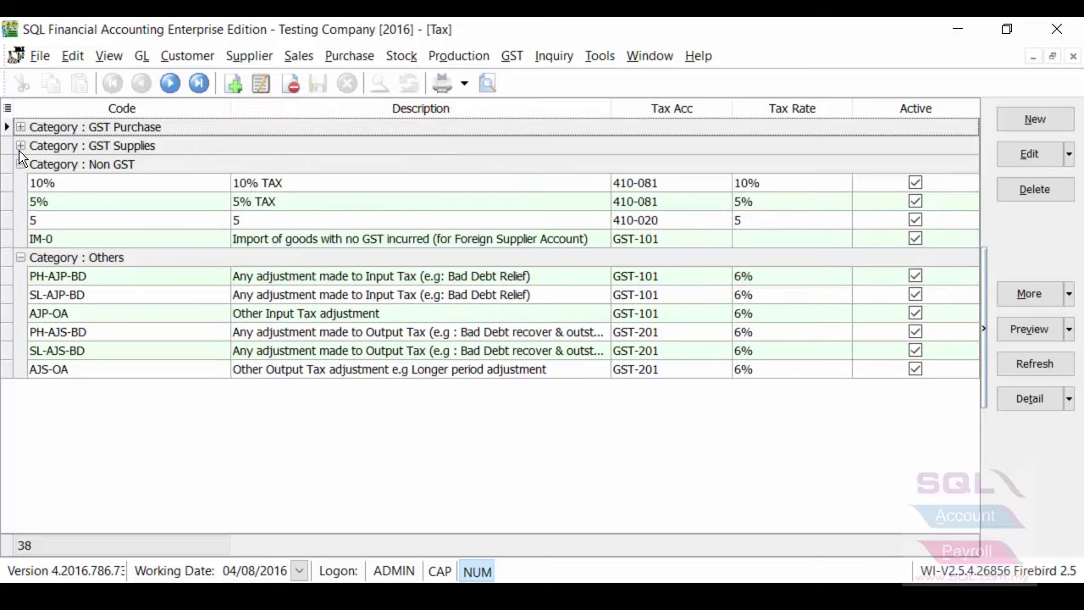
click(20, 146)
click(20, 127)
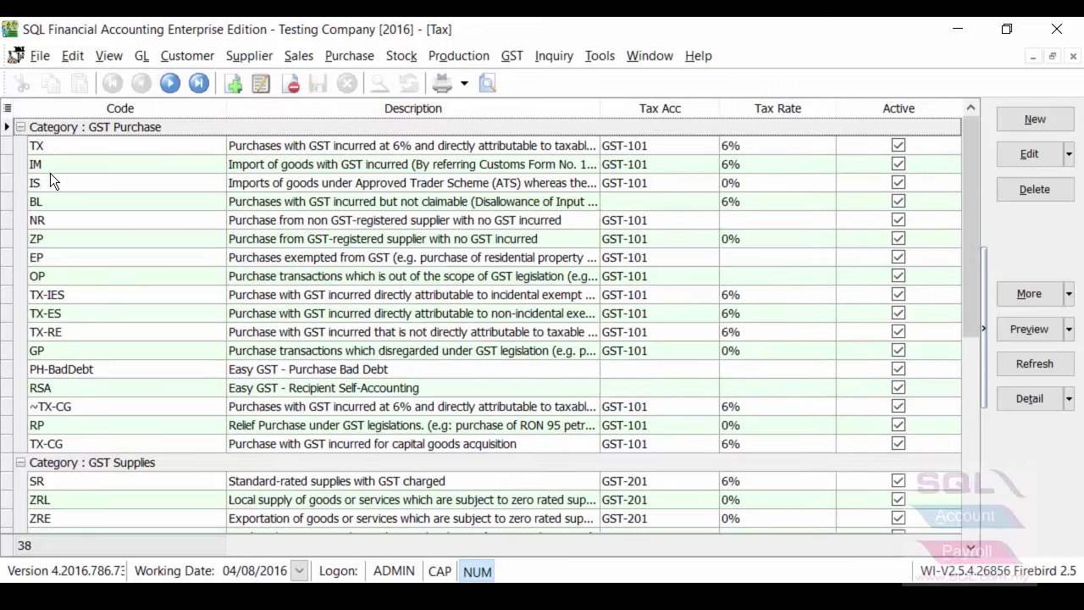
double_click(153, 186)
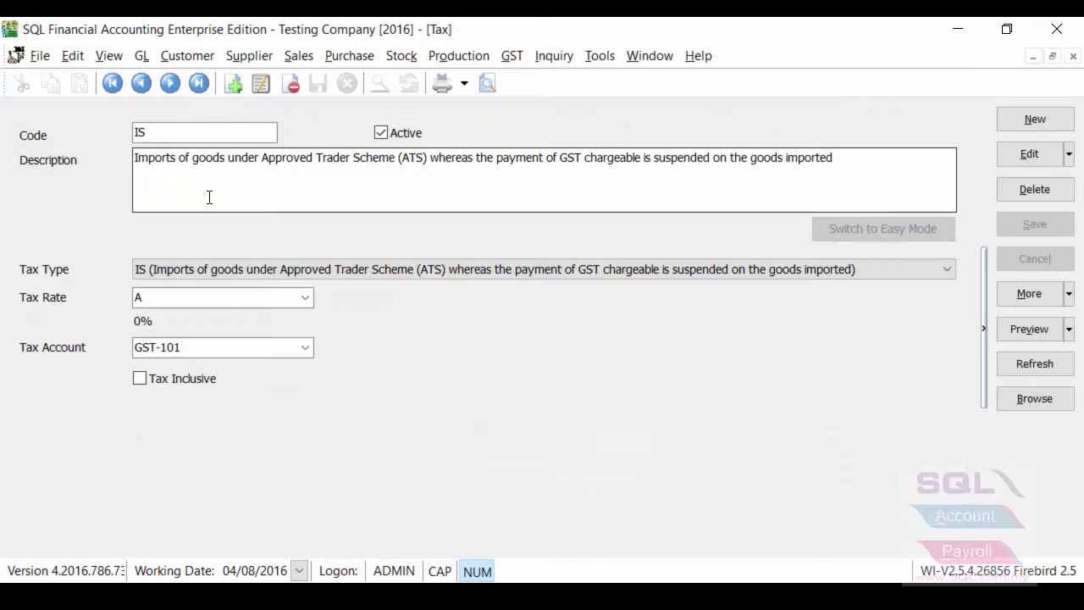
click(1017, 402)
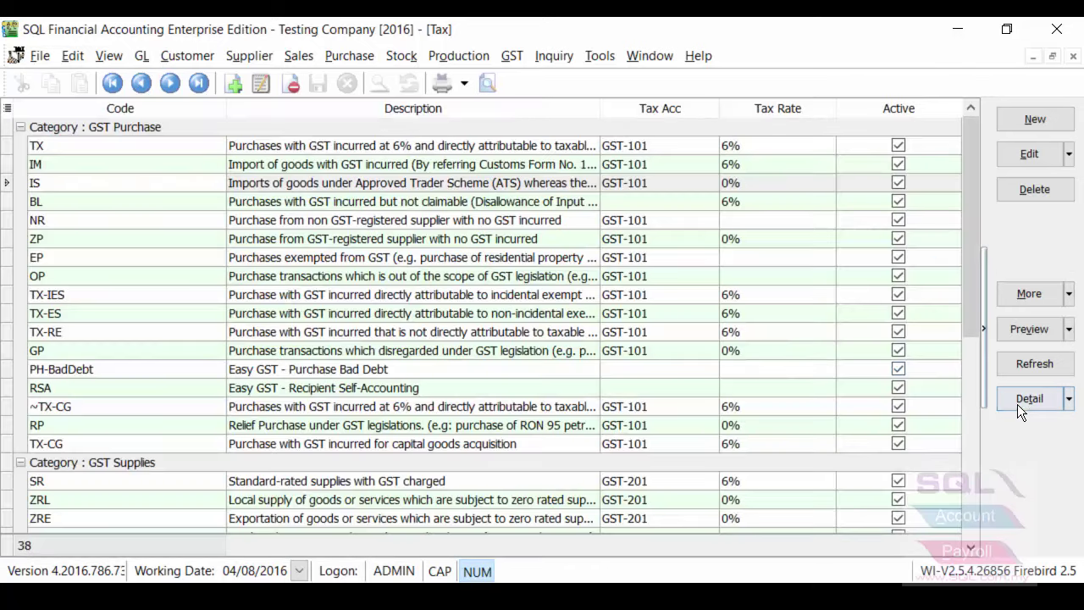
double_click(69, 294)
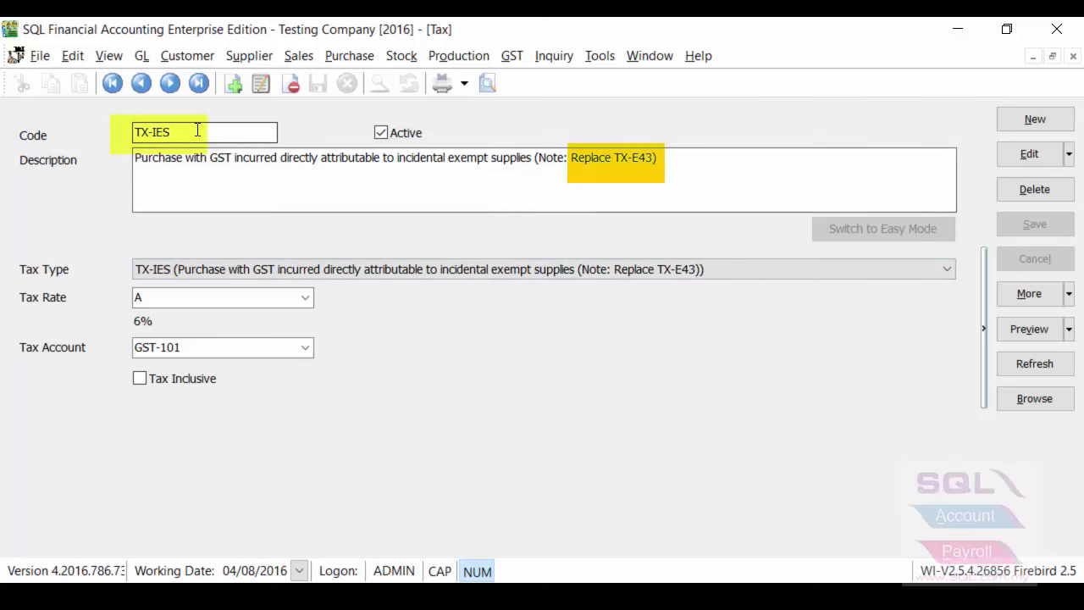
drag(194, 131, 97, 133)
click(1025, 397)
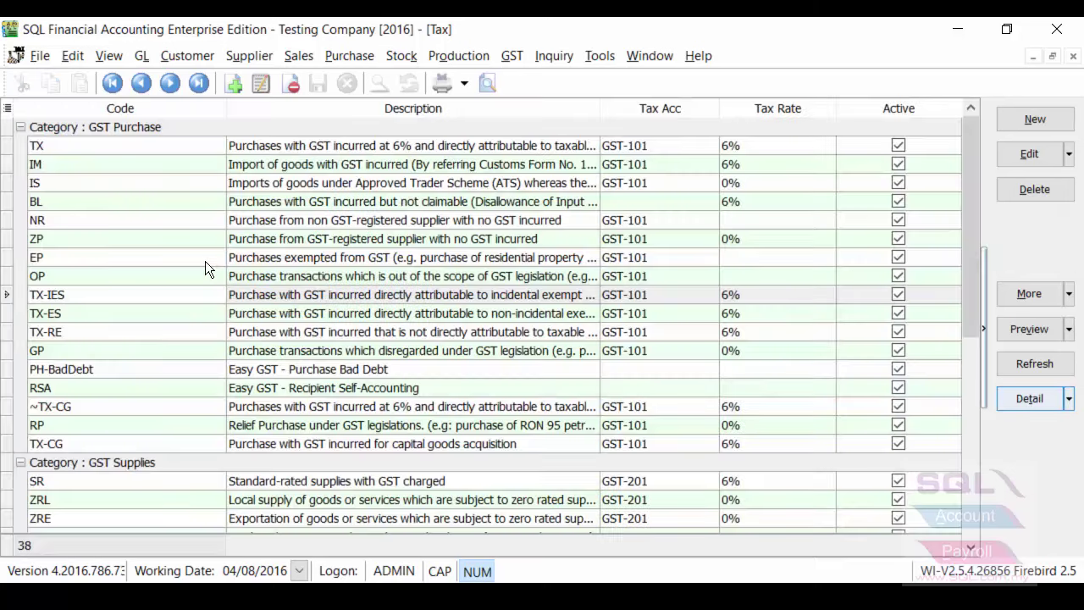
double_click(92, 312)
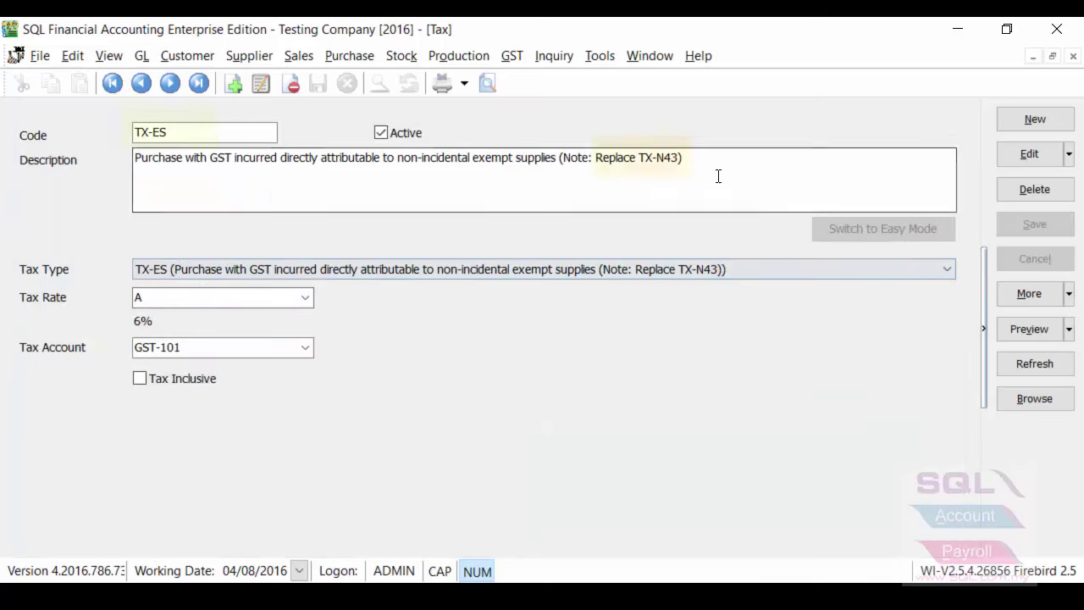
drag(683, 159, 603, 161)
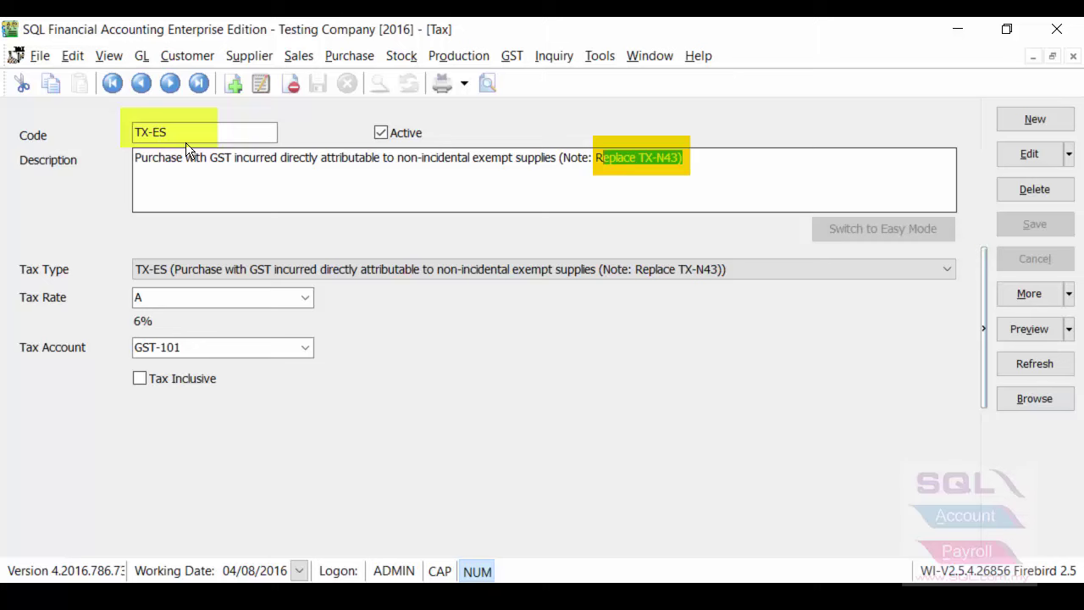
drag(186, 134, 90, 130)
click(1034, 398)
scroll(257, 317, down, 2)
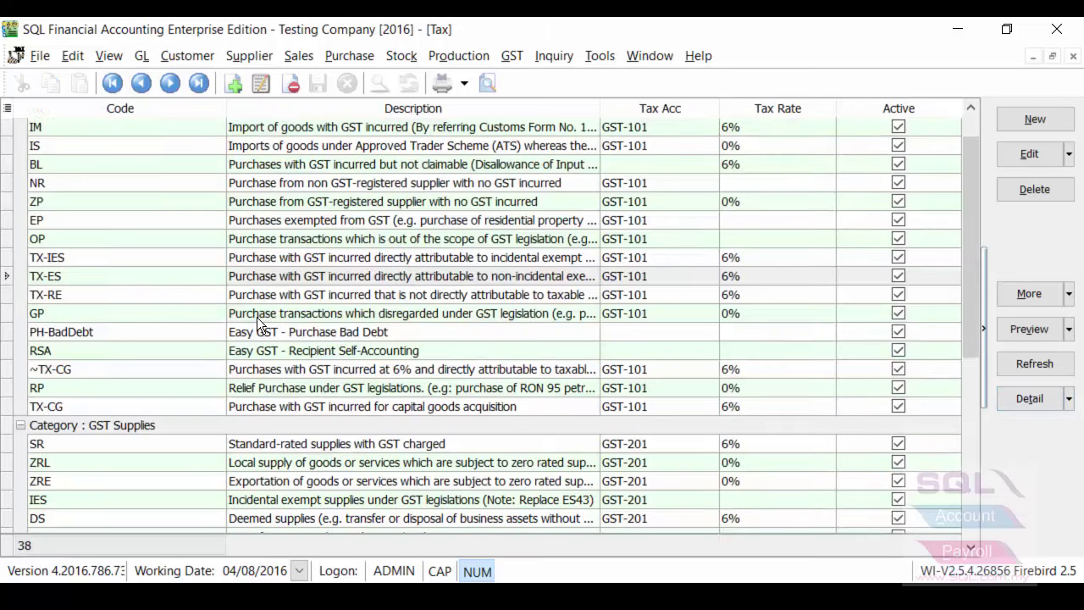
click(284, 332)
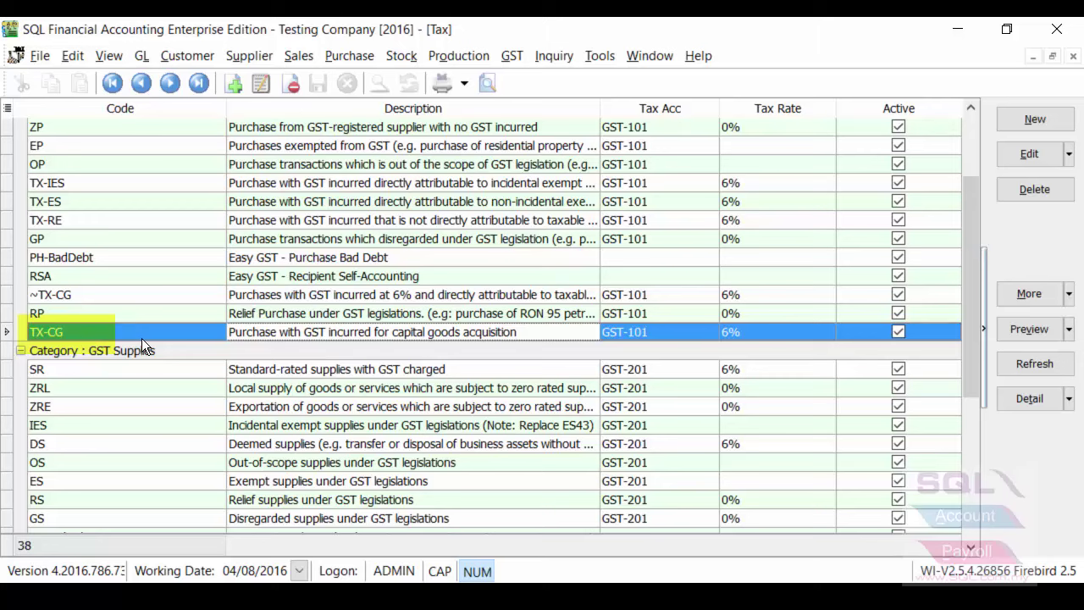
scroll(142, 338, down, 2)
click(116, 442)
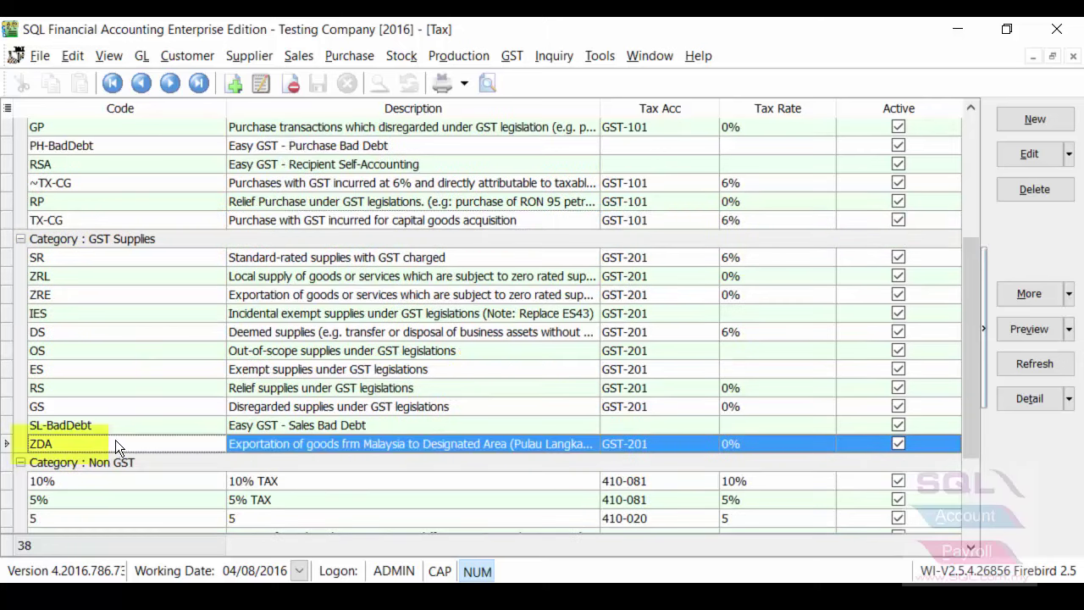
double_click(108, 315)
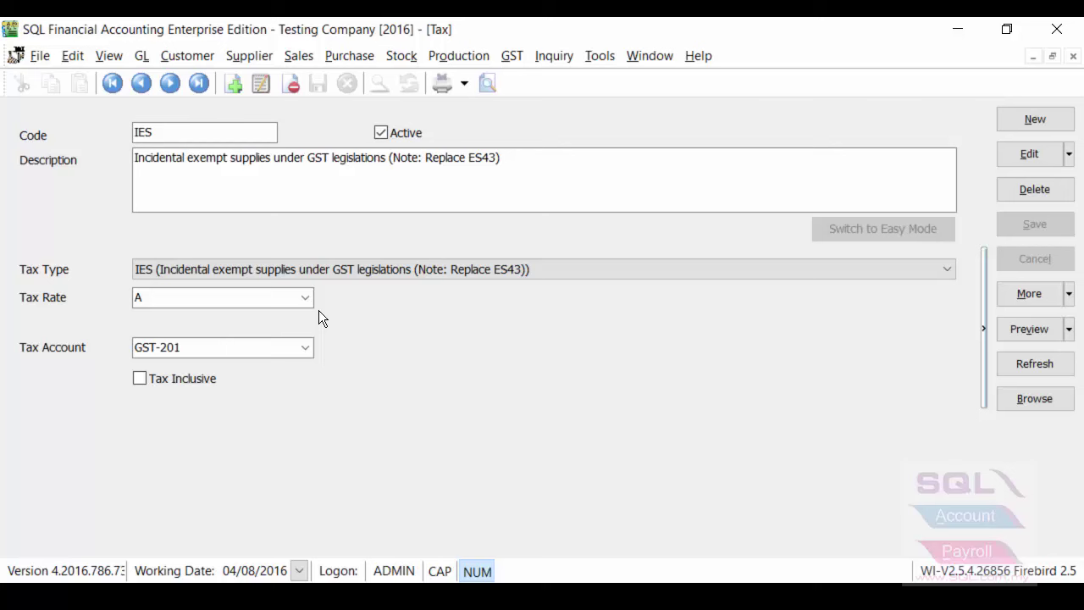
drag(501, 157, 469, 165)
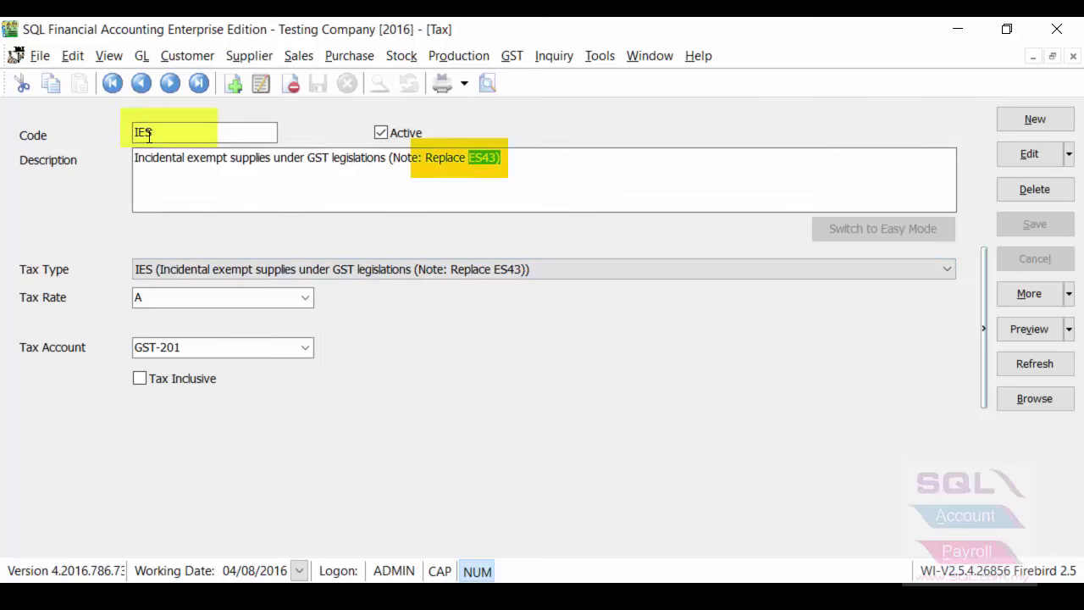
drag(157, 132, 98, 135)
click(1034, 398)
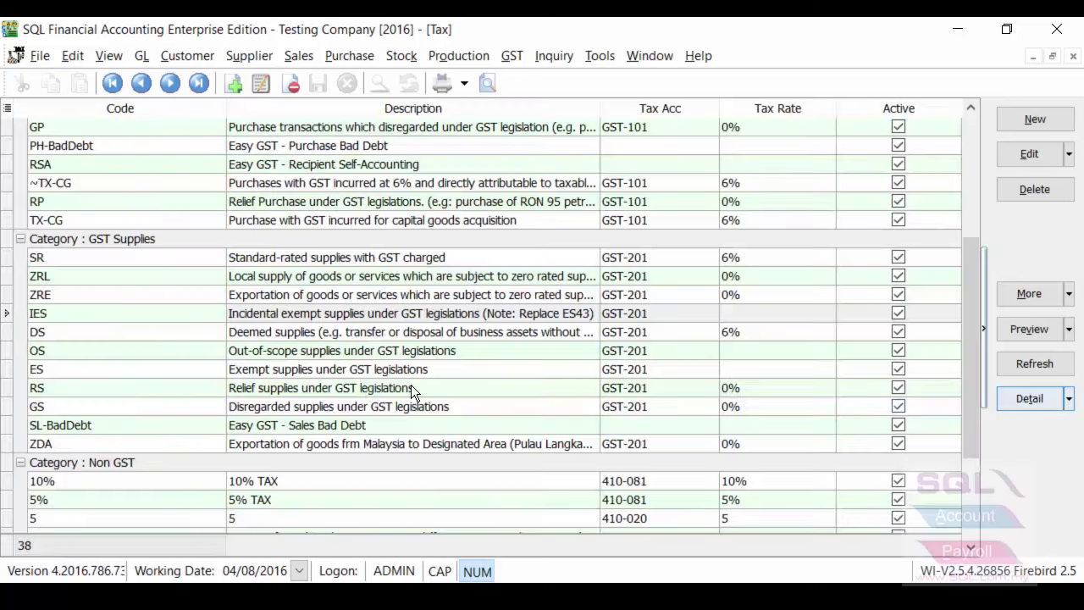
scroll(348, 389, down, 3)
scroll(342, 390, up, 5)
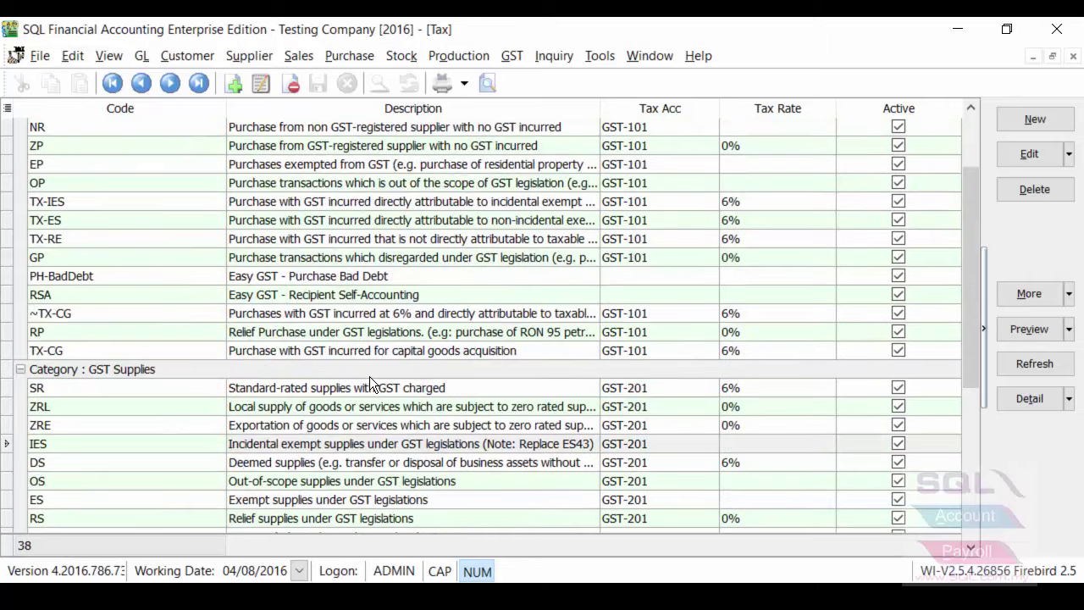
Step: Open sales invoice IV-00099 and confirm its E-T10s line keeps the IES tax code
click(284, 58)
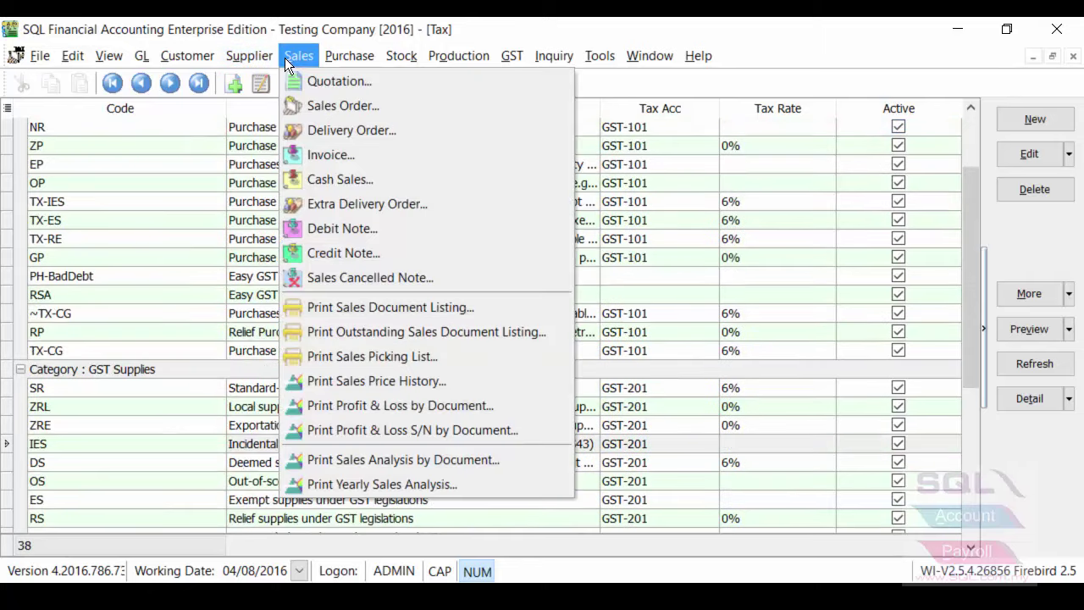
click(323, 158)
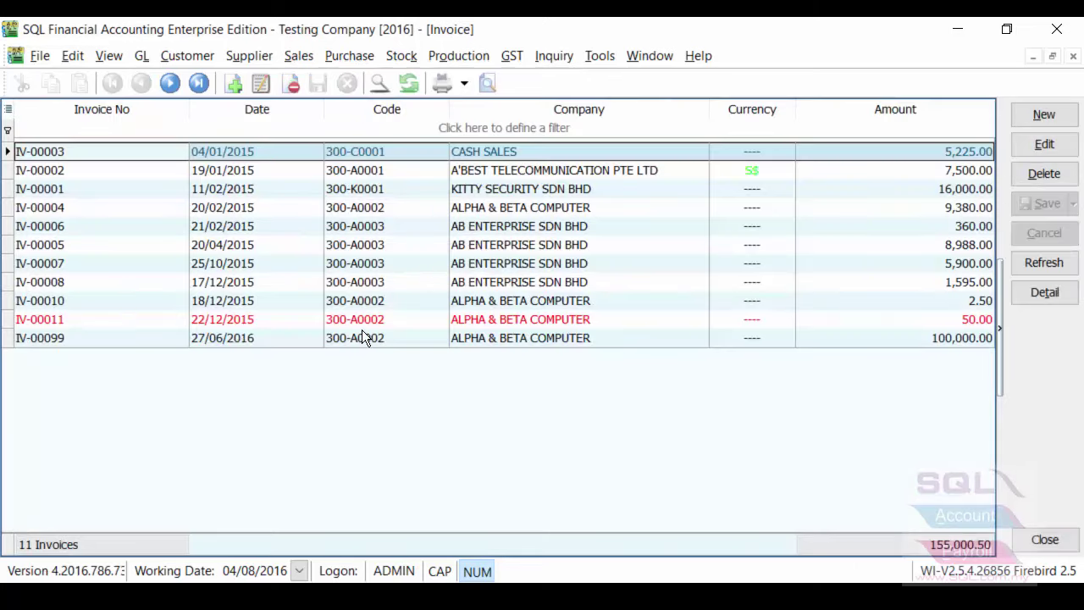
double_click(362, 338)
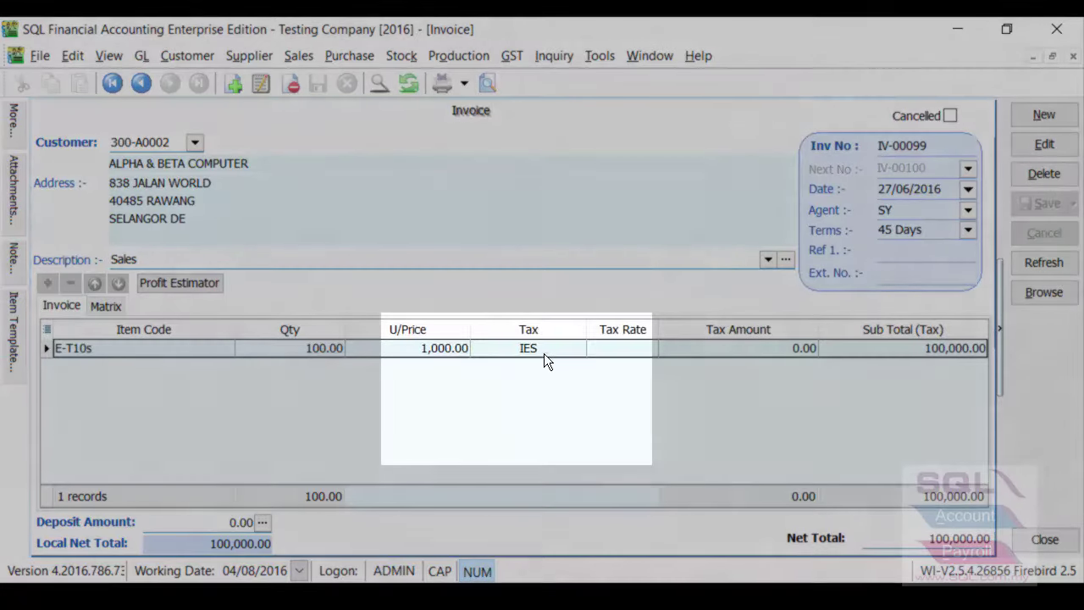
click(568, 348)
click(576, 347)
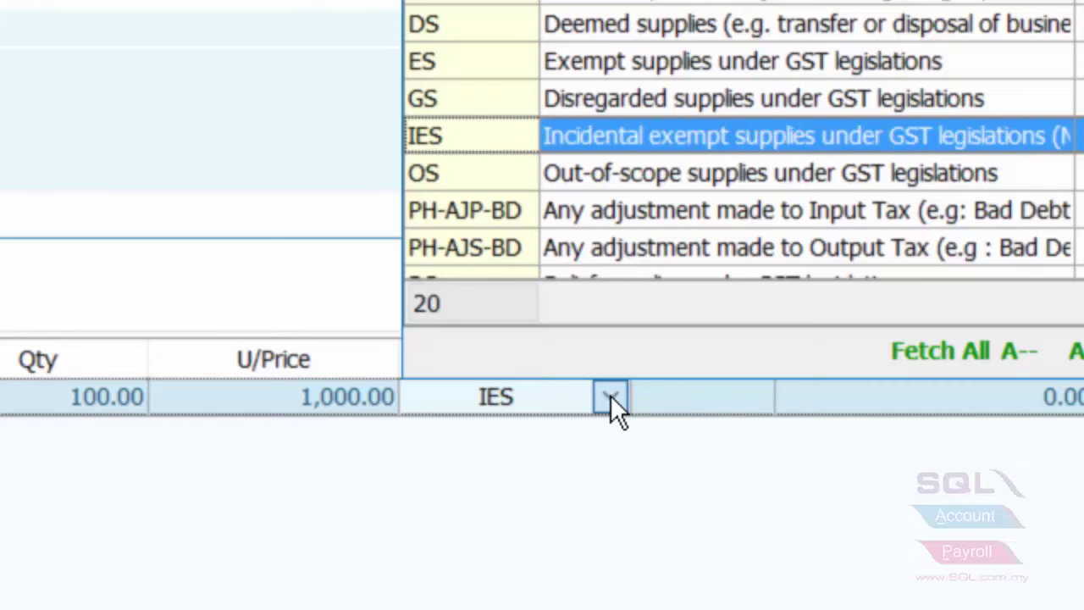
click(610, 395)
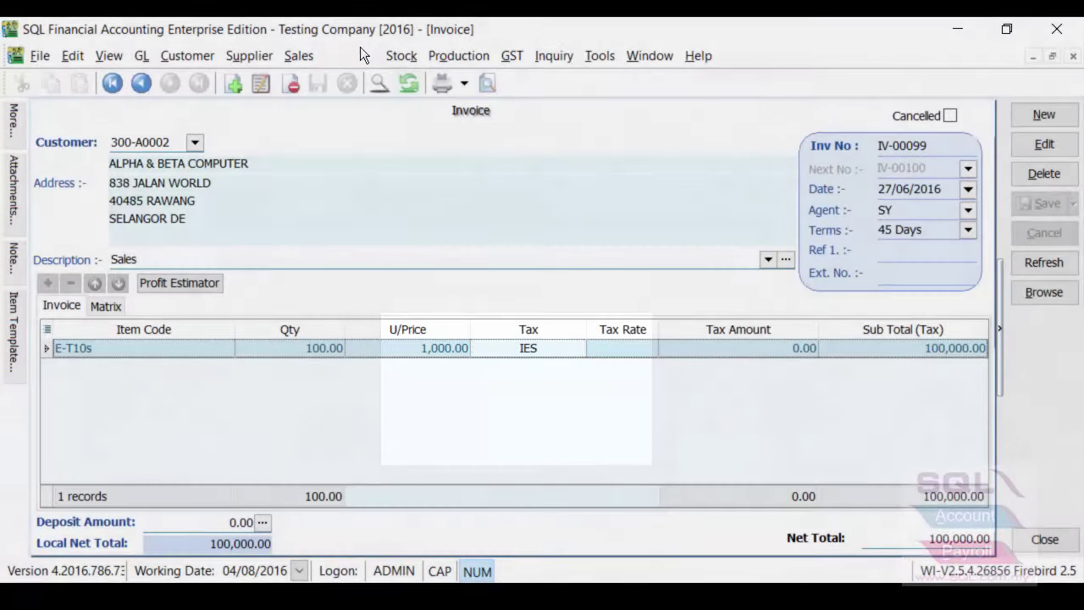
Step: Open purchase invoice PI-00029 and check the TX-IES and TX-ES codes on its E-T10s and E-T18s lines
click(337, 55)
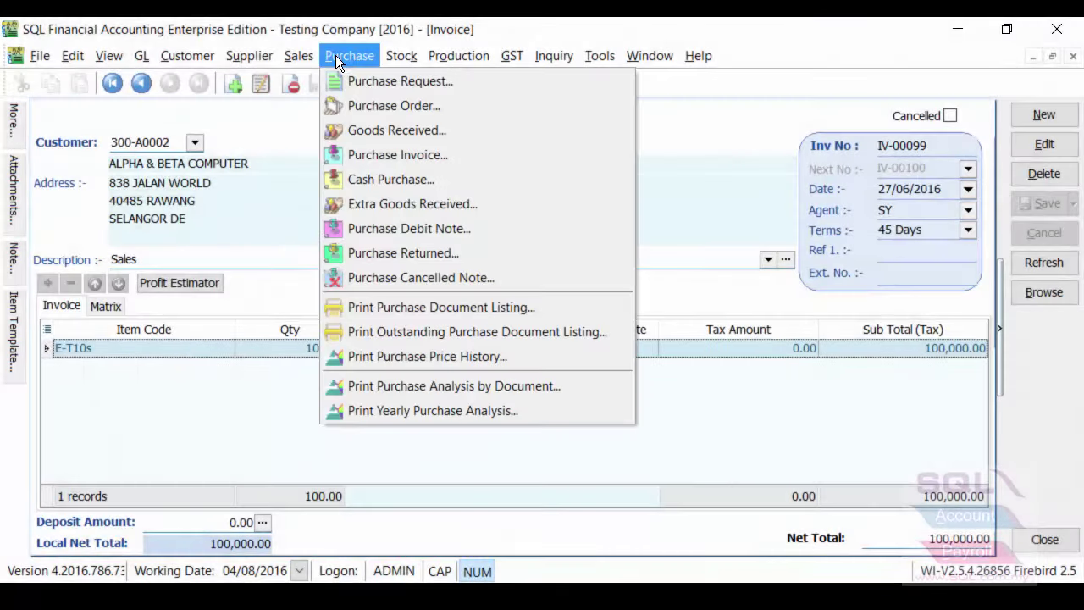
click(420, 159)
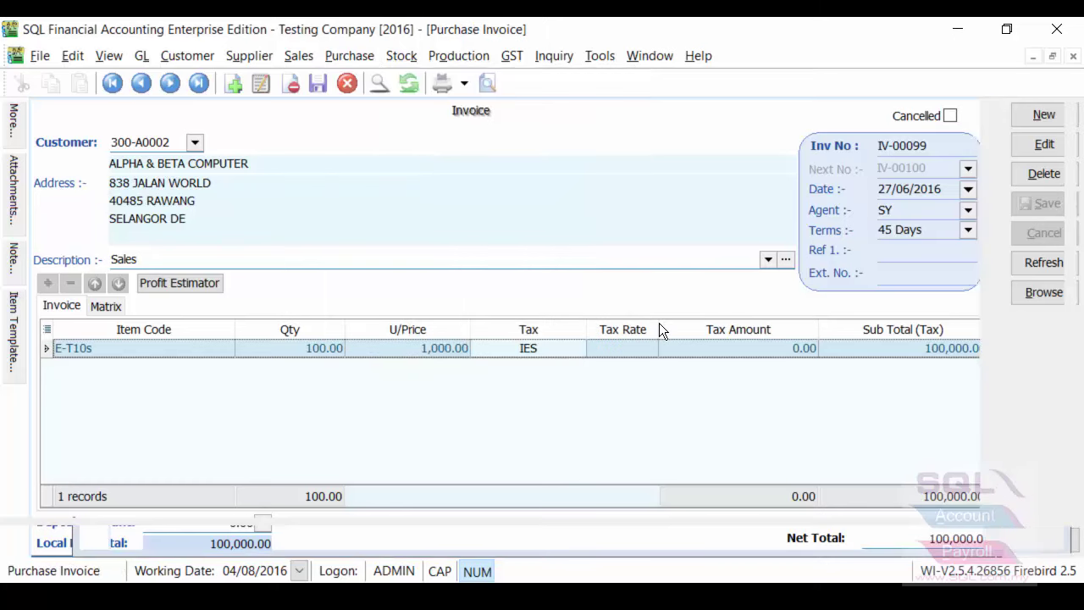
double_click(526, 246)
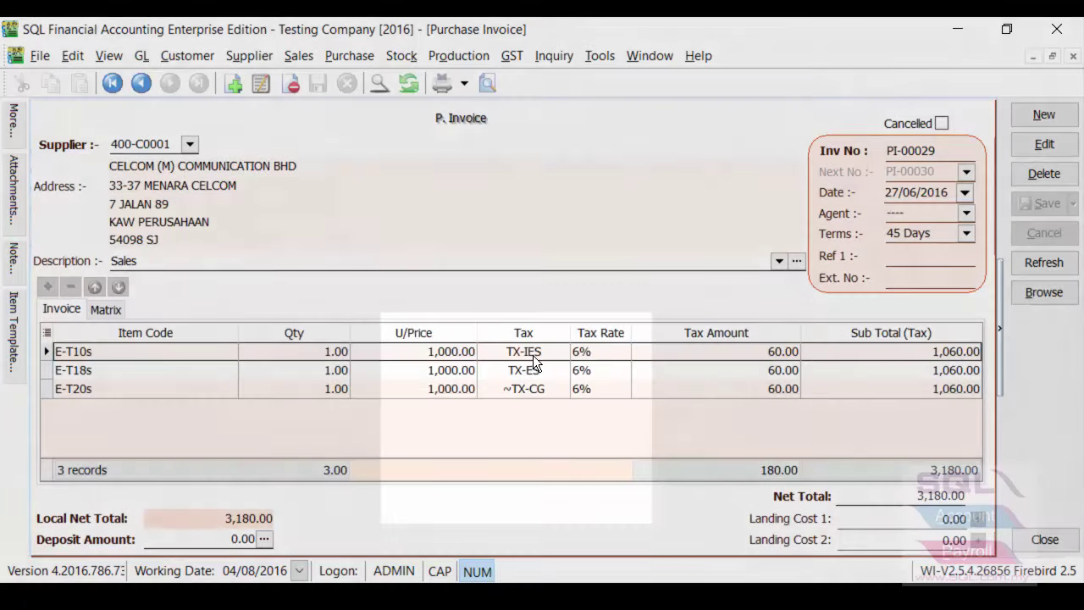
click(533, 352)
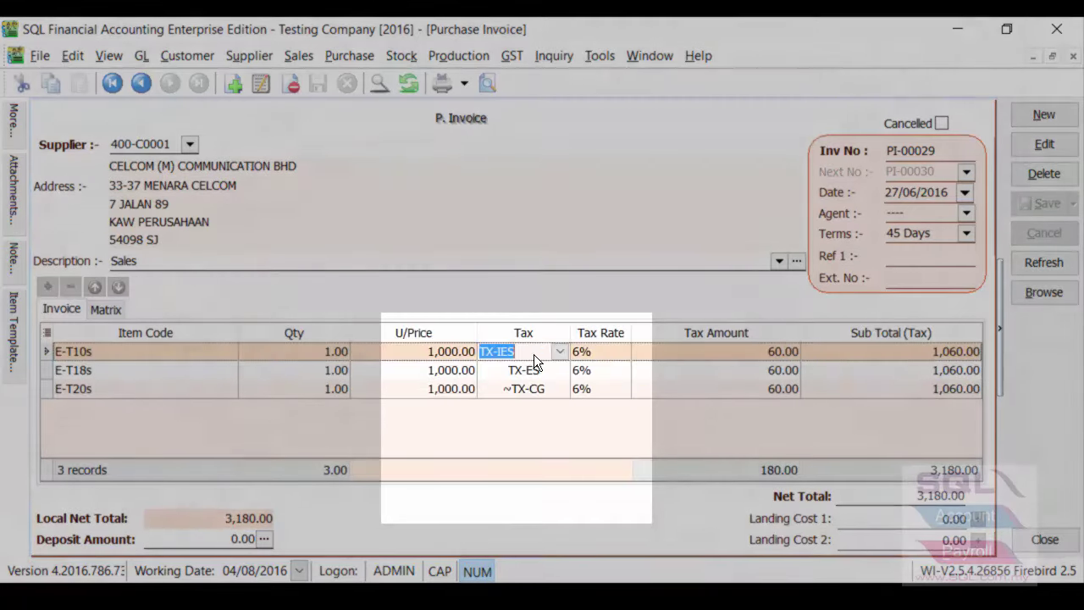
click(558, 352)
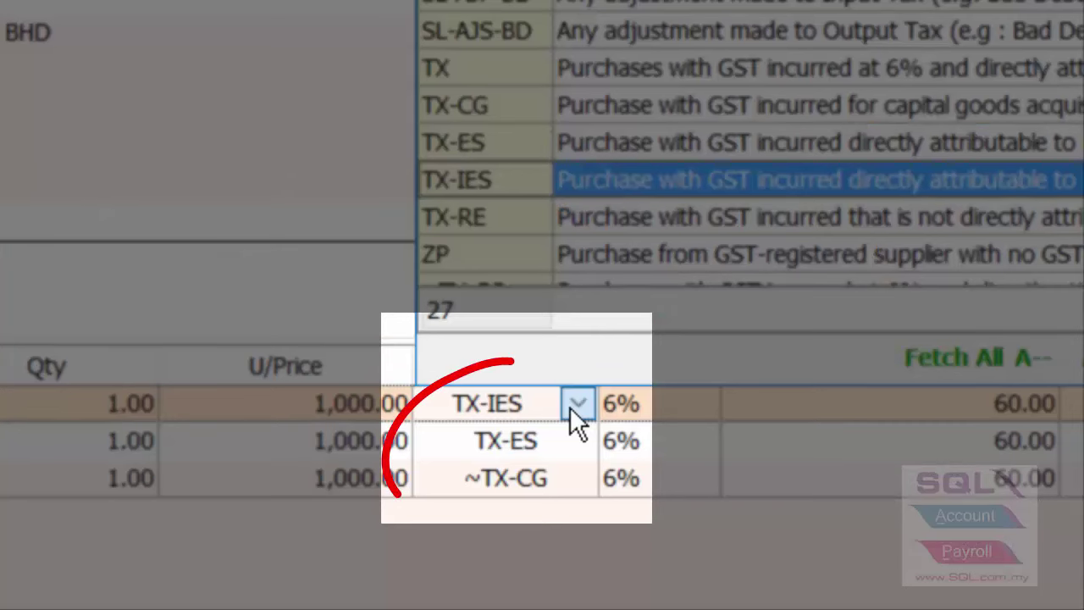
click(569, 406)
click(572, 442)
click(579, 442)
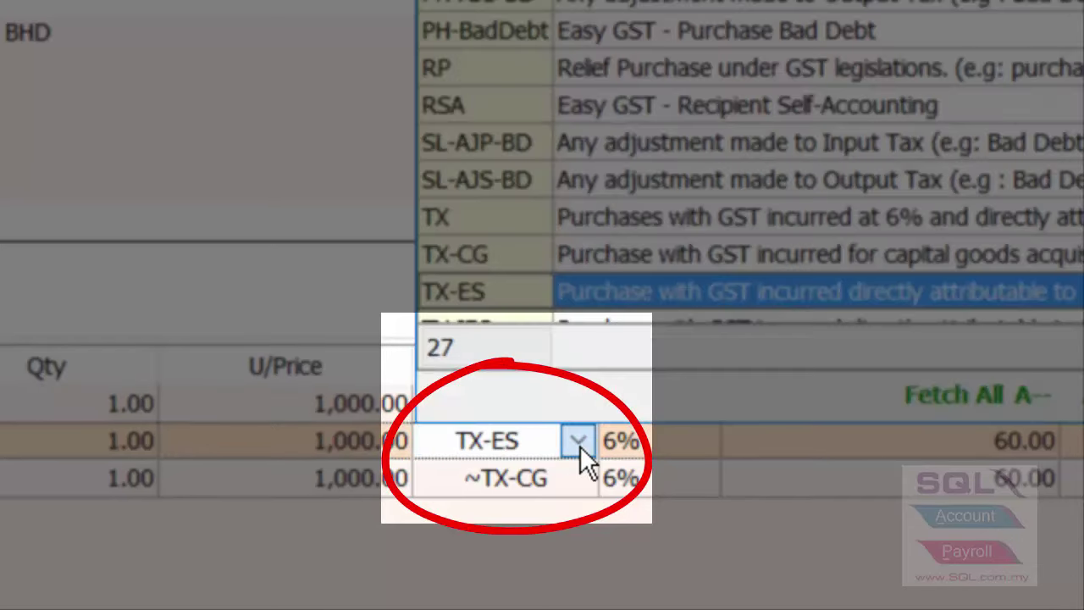
Step: Examine the ~TX-CG tax code on the E-T20s line, highlighting its ~TX- prefix
click(571, 481)
click(572, 481)
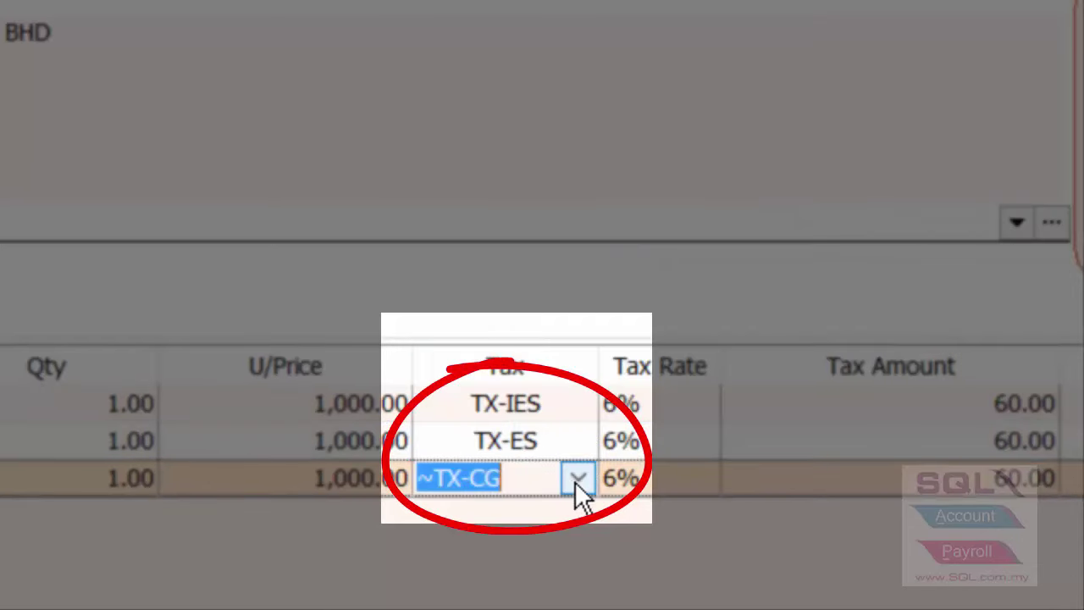
drag(537, 482, 407, 483)
click(503, 479)
drag(503, 480, 418, 478)
click(435, 478)
double_click(434, 479)
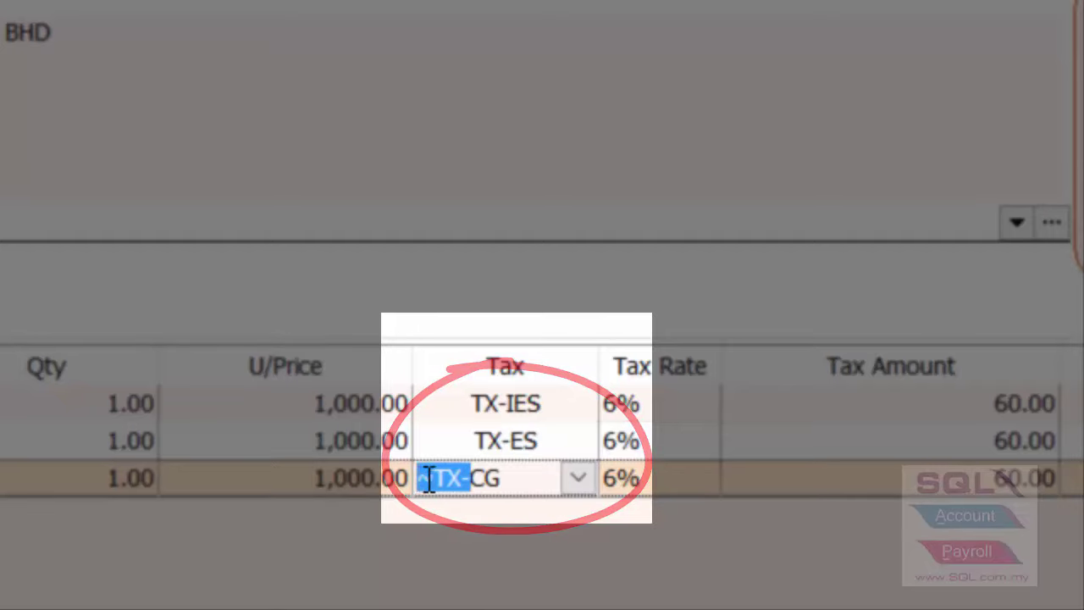
click(433, 480)
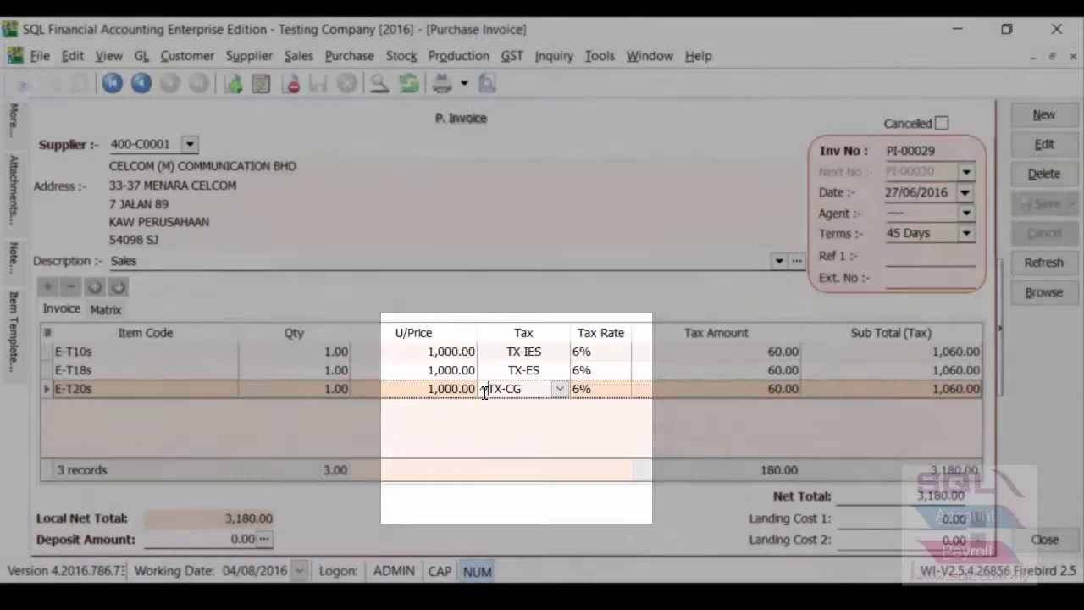
Step: Highlight the tilde in ~TX-CG, then reopen Maintain Tax and select the new TX-CG code
drag(437, 479, 422, 478)
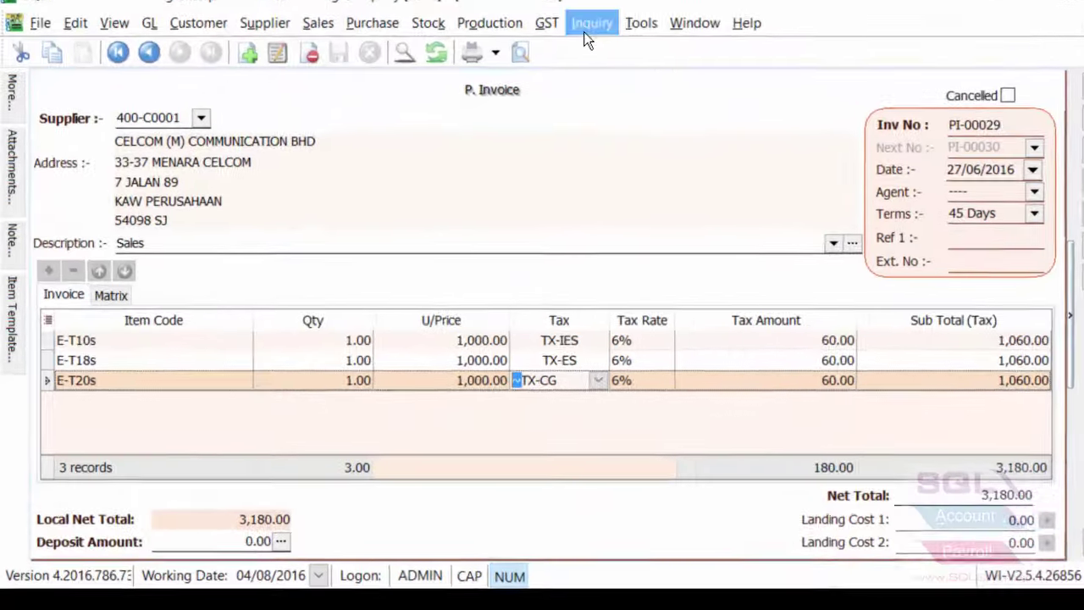
click(512, 55)
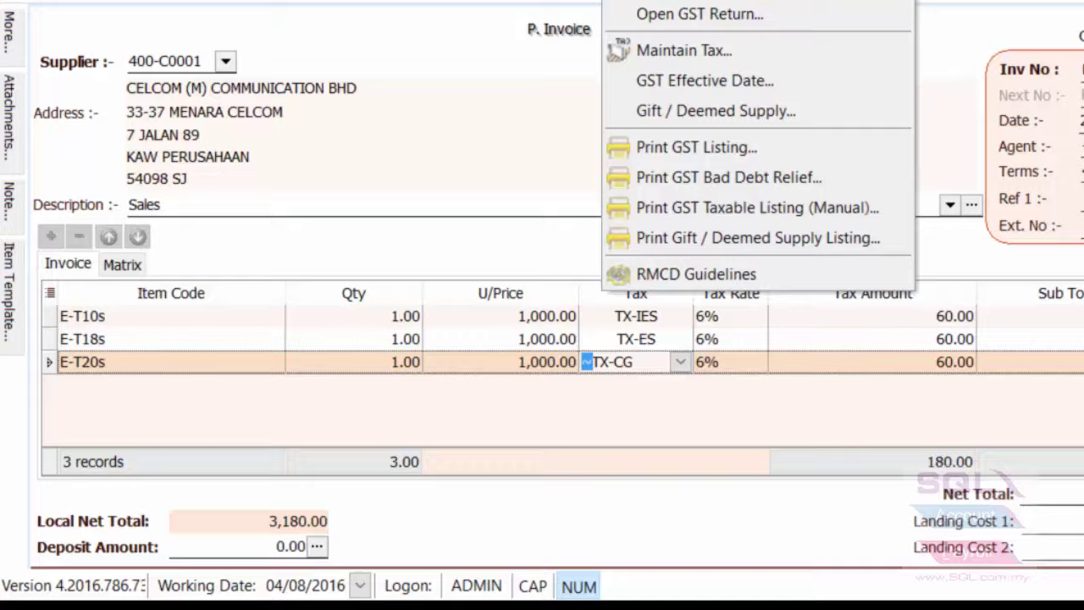
key(Escape)
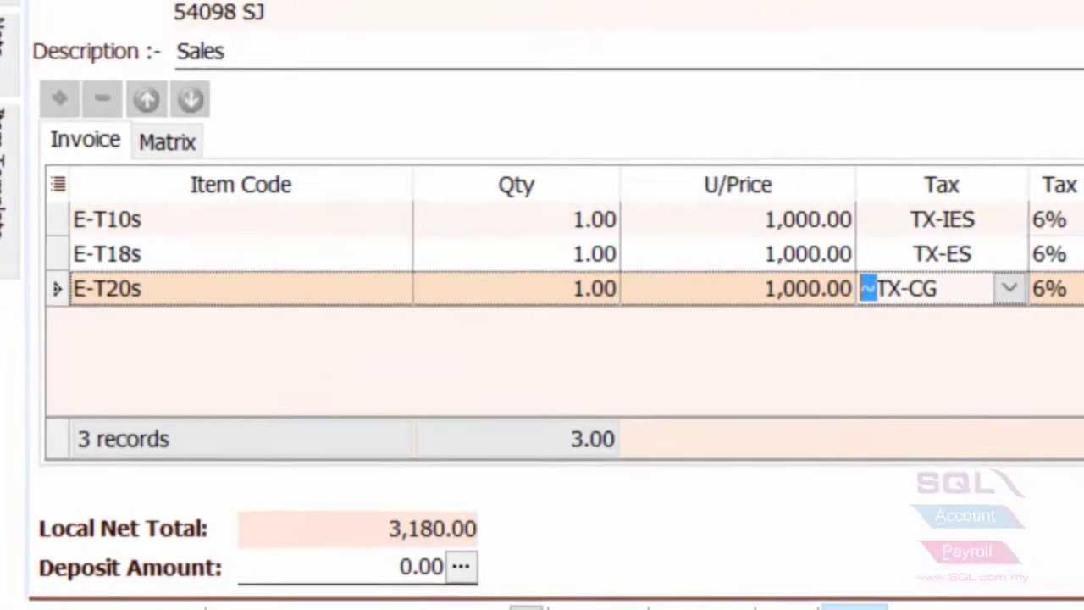
click(844, 326)
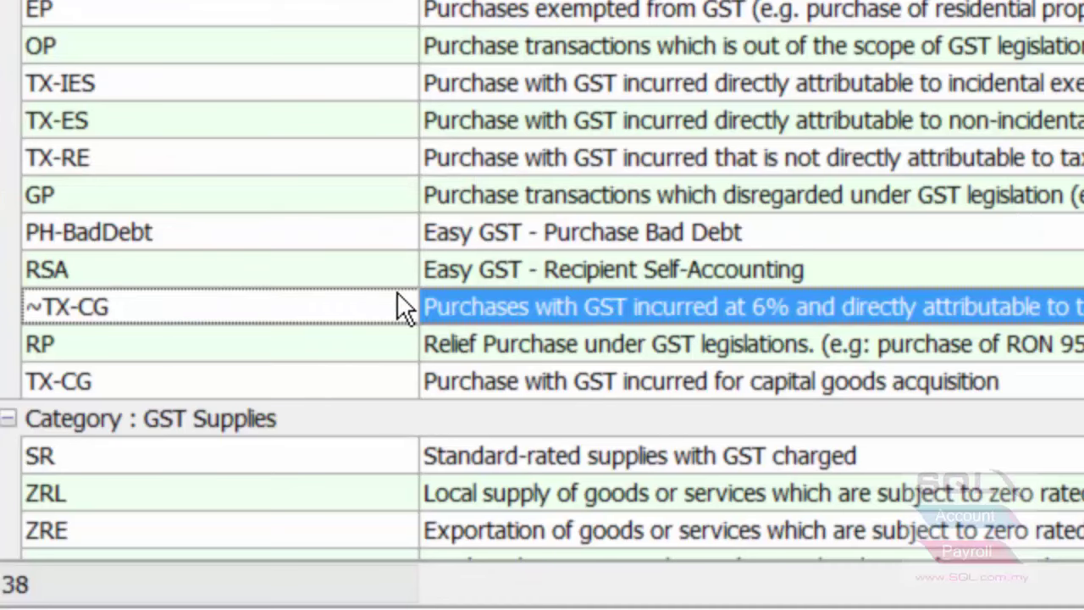
scroll(339, 246, down, 2)
click(266, 159)
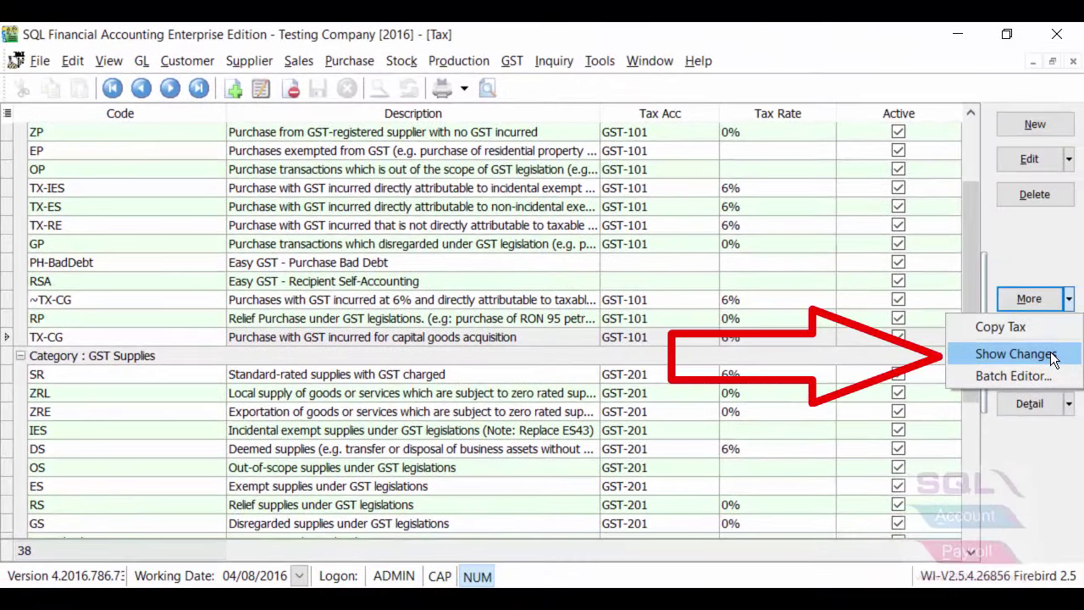
Step: Highlight the changed tax code ~TX-CG, then close the Tax, Purchase Invoice and Invoice windows
click(1052, 355)
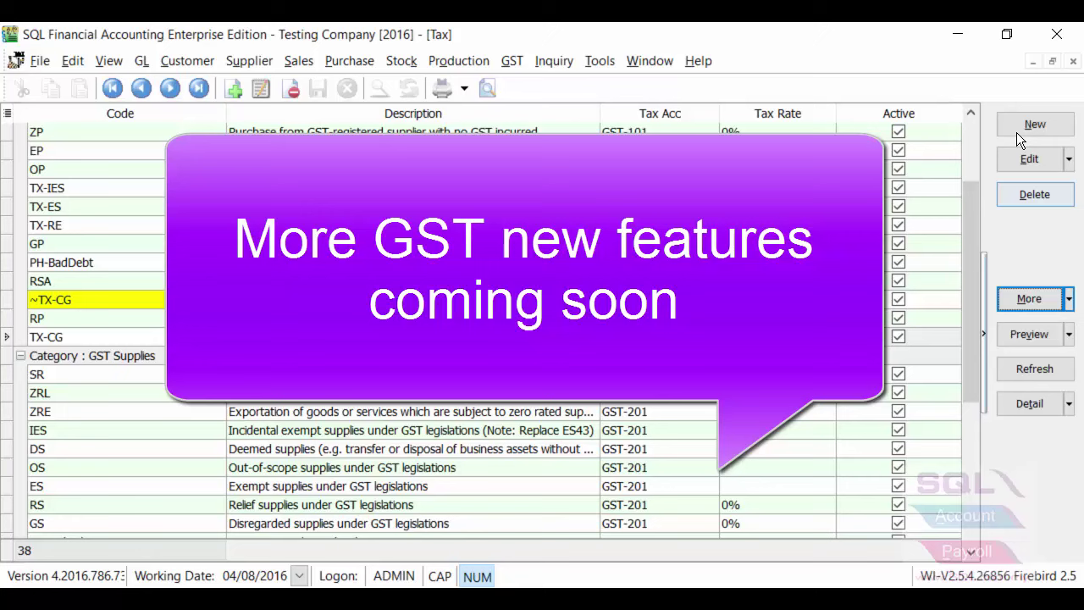
click(1073, 63)
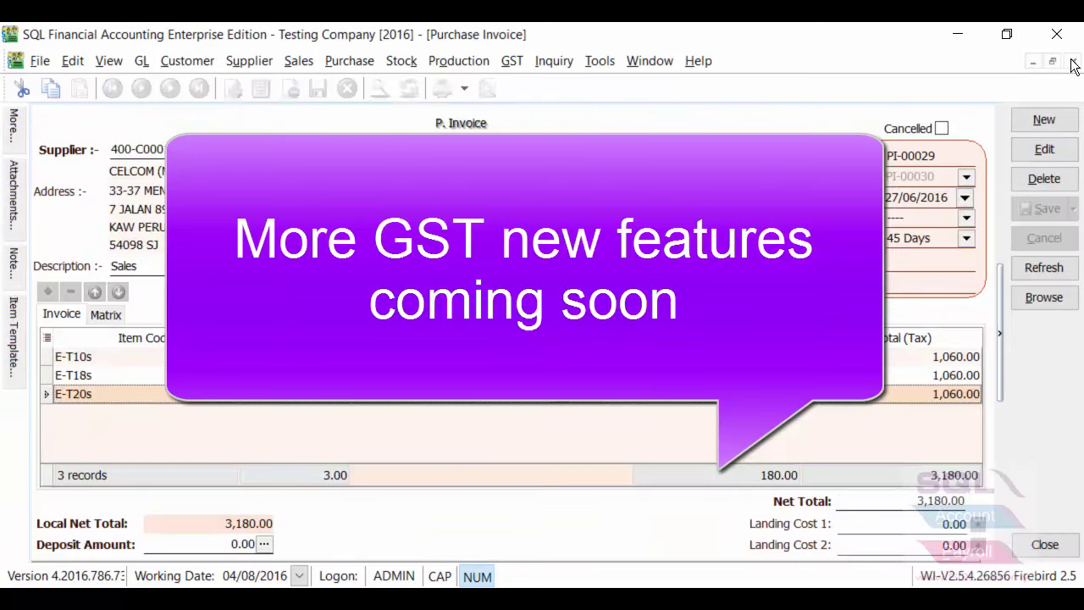
click(1073, 62)
click(1073, 63)
click(1073, 62)
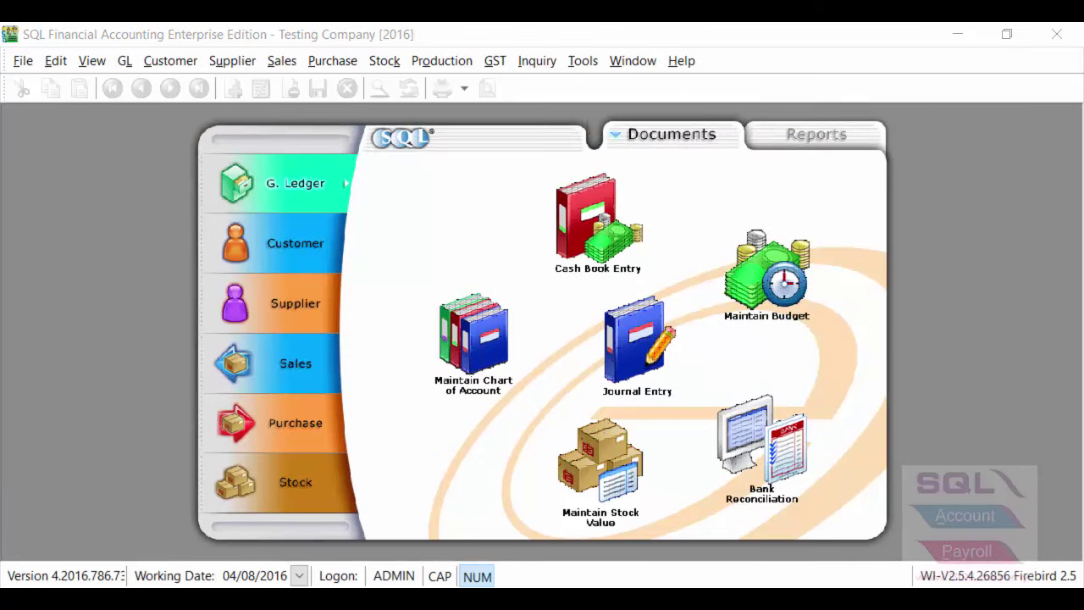
Step: Open the GST return for 01/04/2016–30/06/2016 and show the GST-03 action options
click(493, 61)
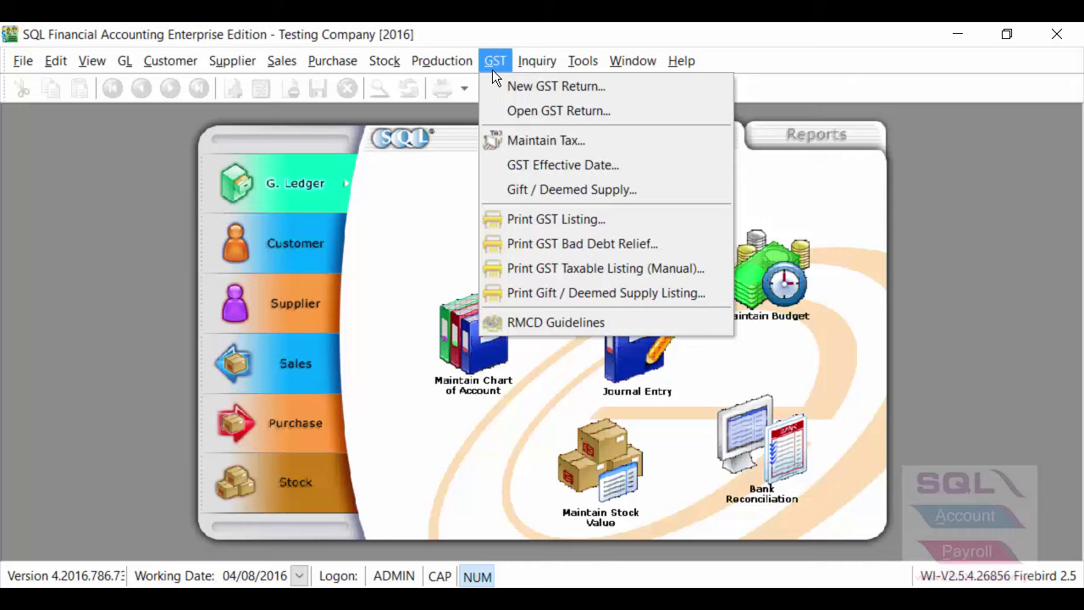
click(508, 111)
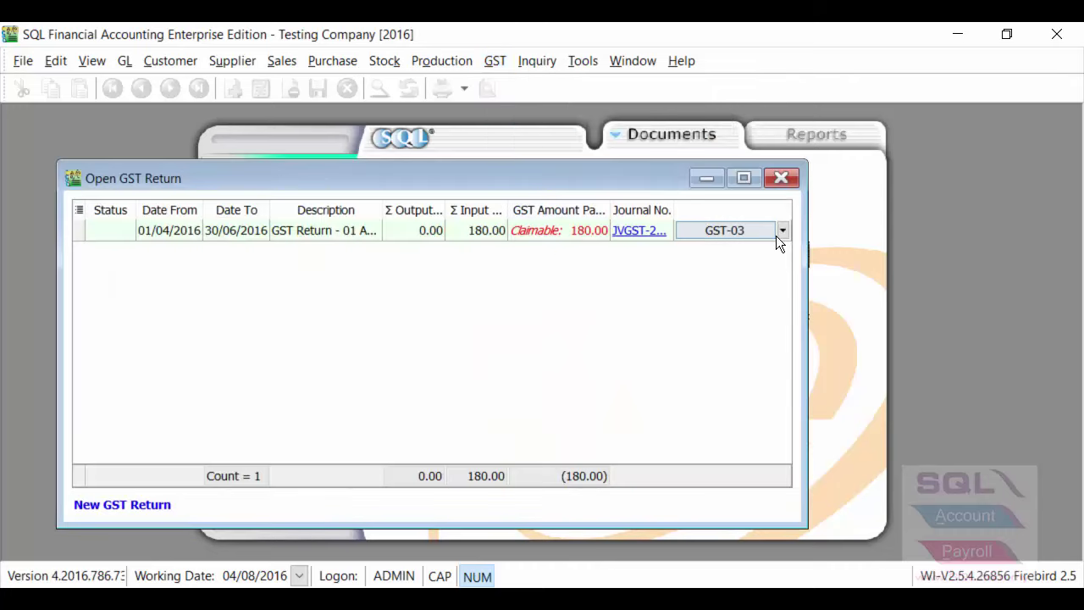
click(782, 231)
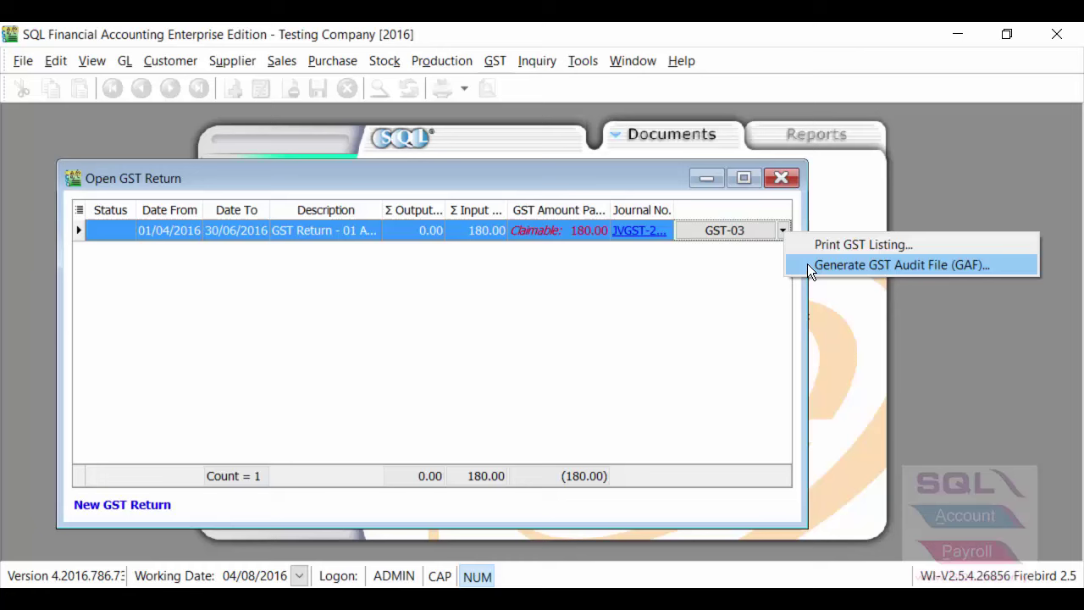
Step: Generate the GST Audit File and reposition and shorten the GST Audit window listing 41 transactions
click(807, 264)
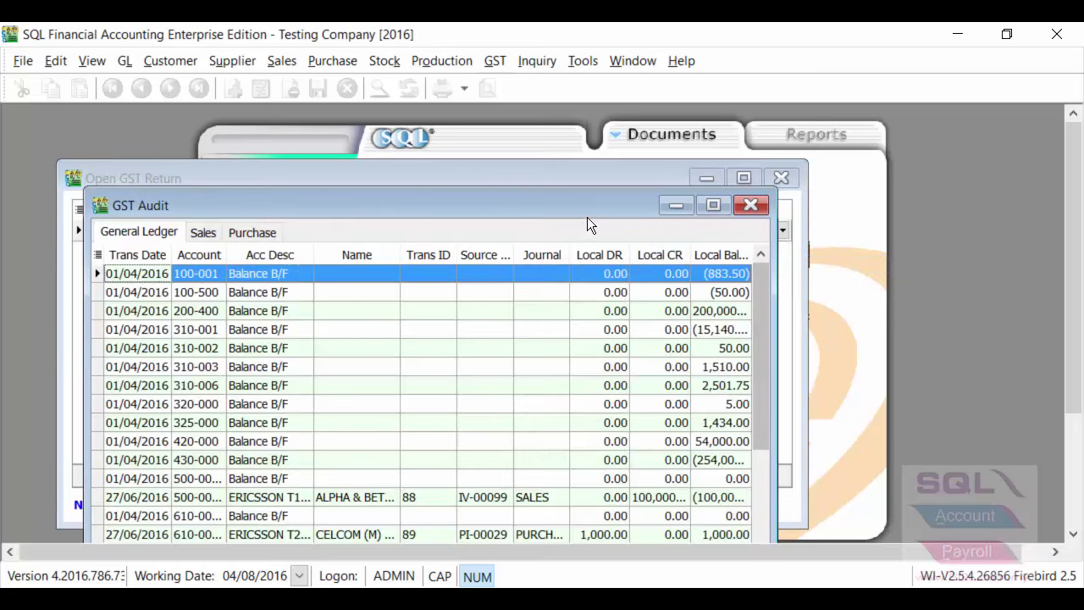
drag(582, 192, 618, 146)
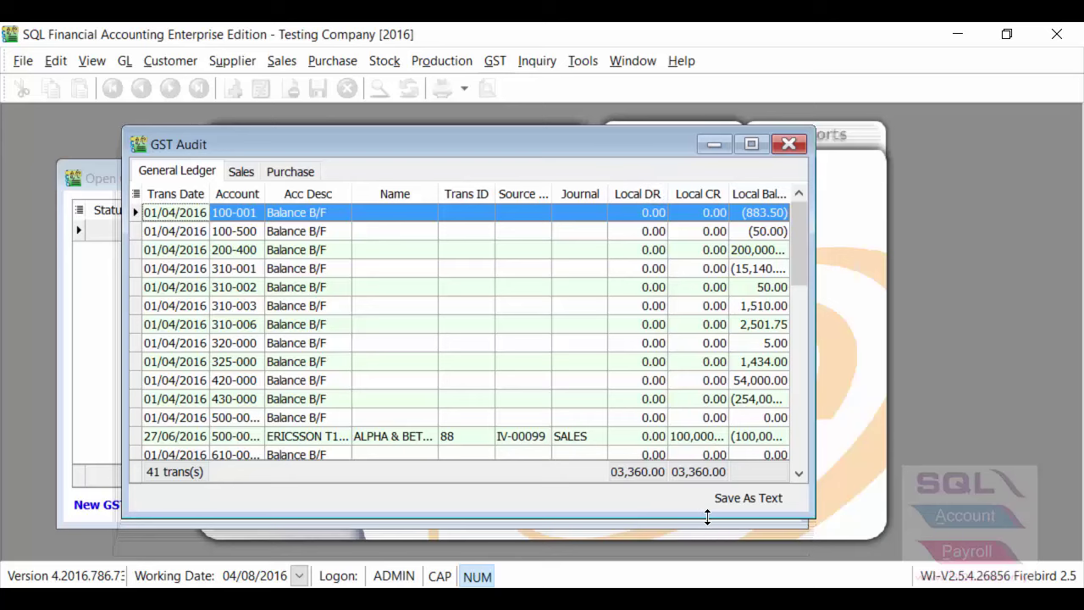
drag(708, 517, 717, 380)
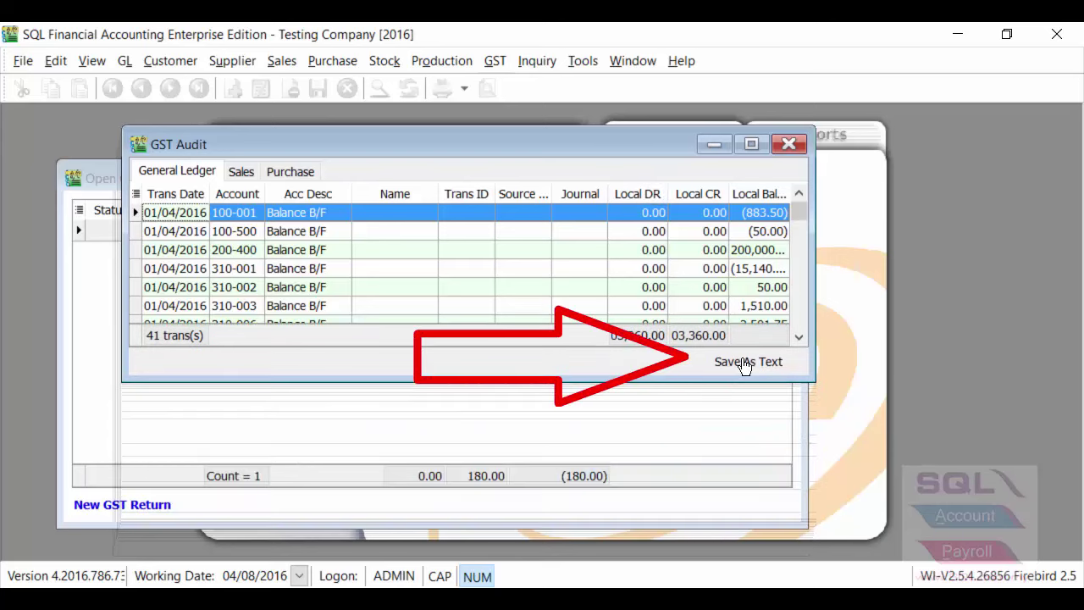
Step: Start saving the audit as GAF.txt, cancel, then close the GST Audit and Open GST Return windows
click(749, 364)
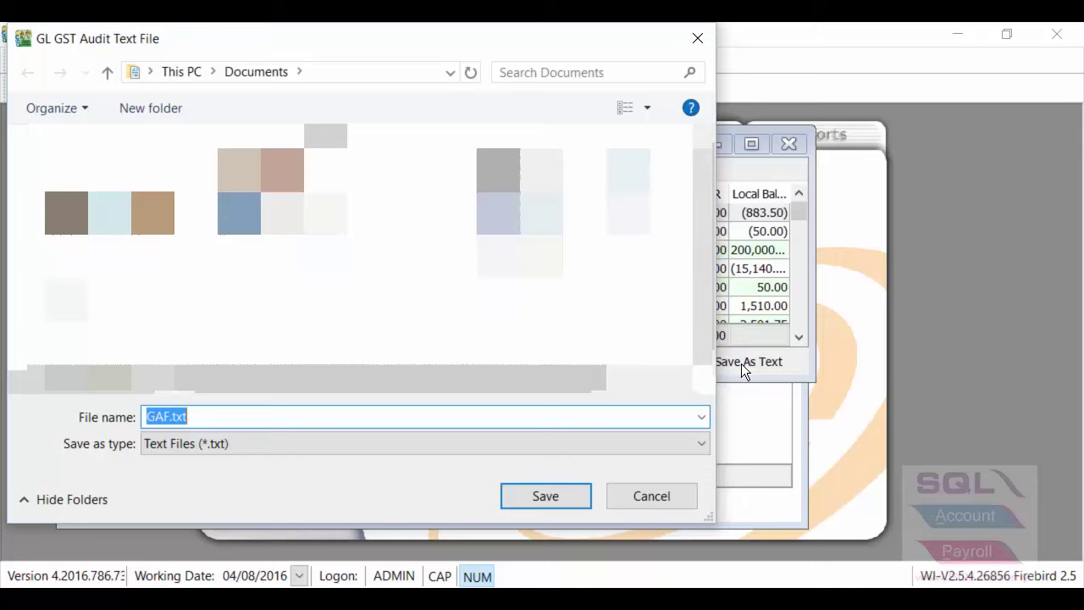
click(667, 496)
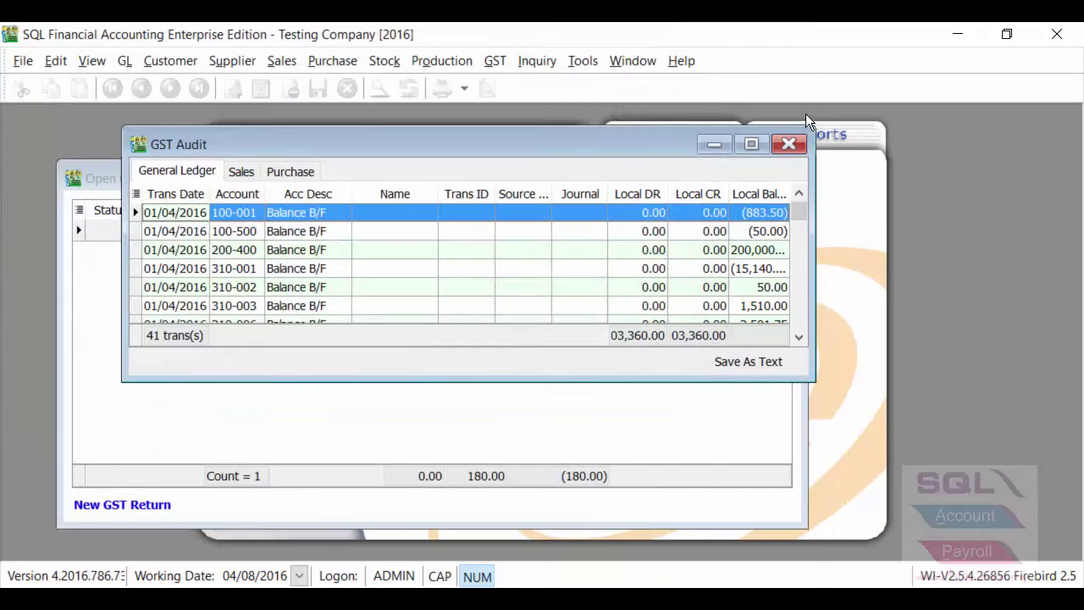
click(789, 144)
click(785, 177)
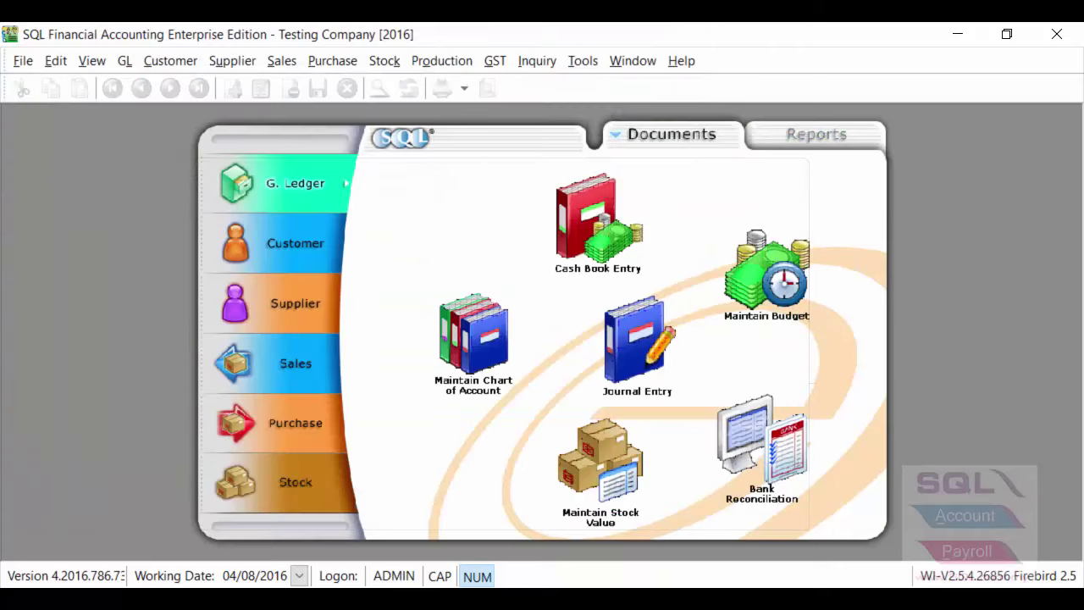